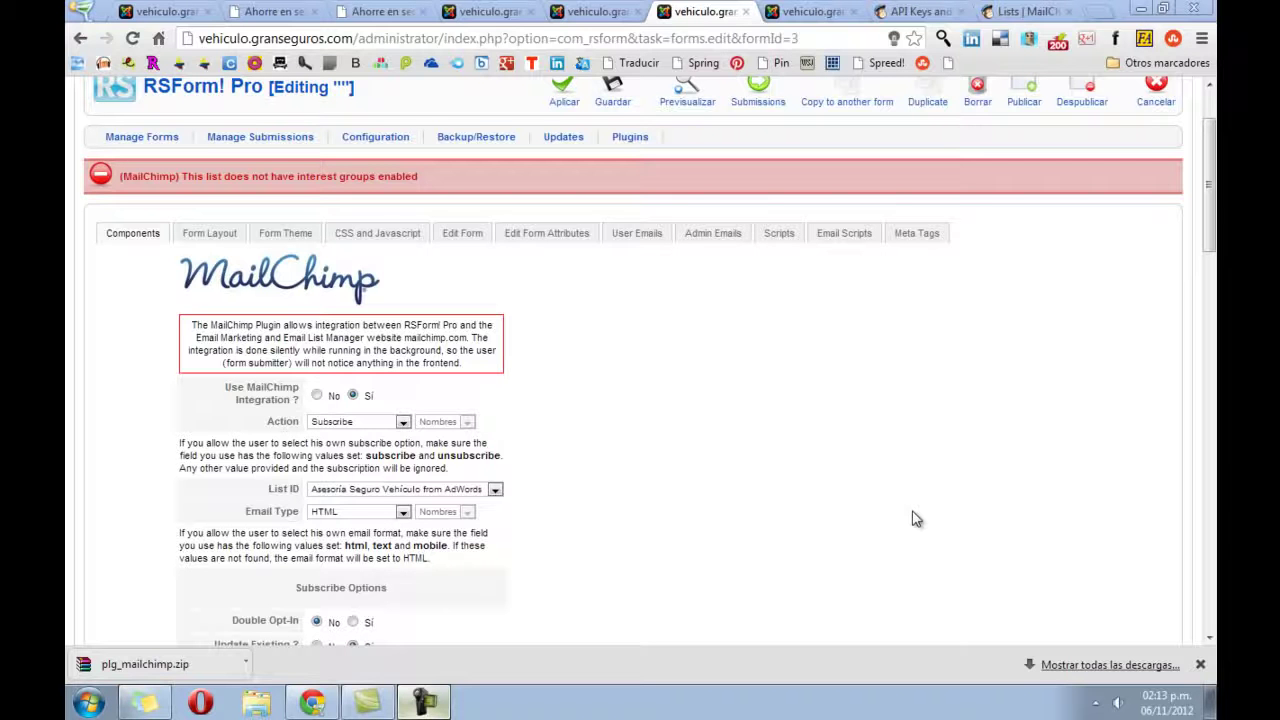
- Show the published landing page and look over its COTICE AHORA MISMO! quote form
click(575, 95)
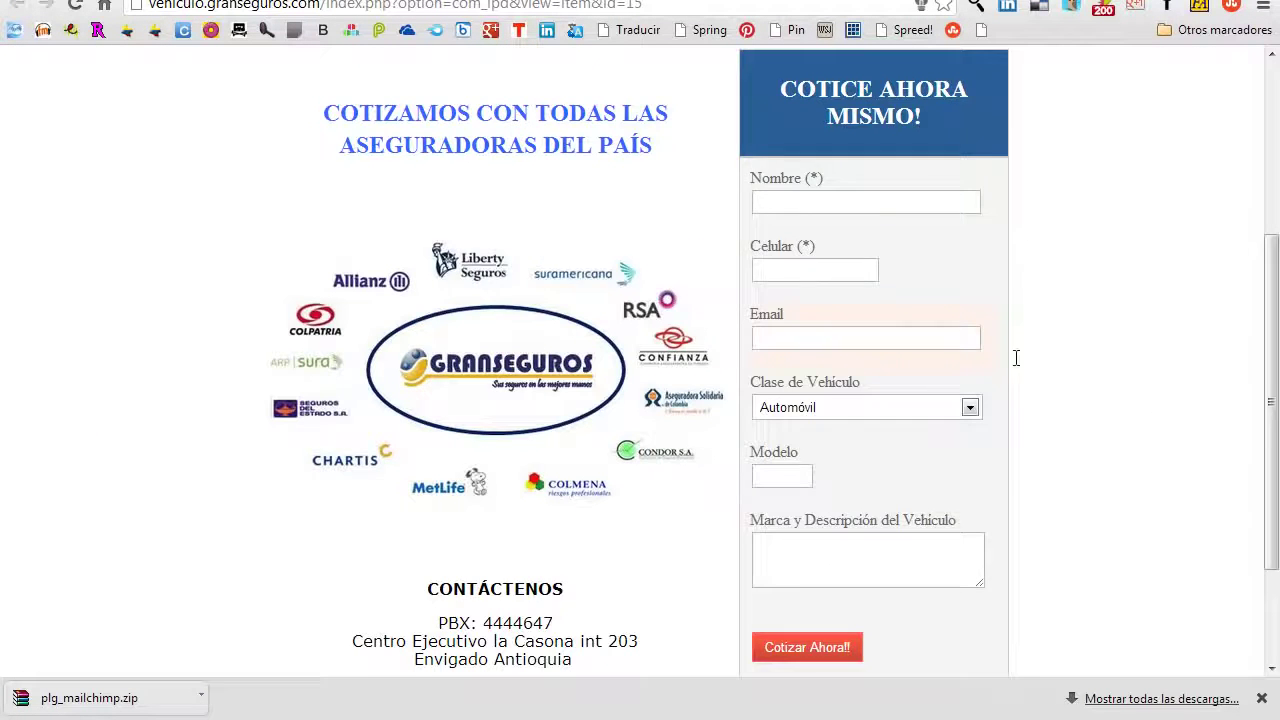
scroll(1155, 413, up, 3)
scroll(1154, 400, down, 4)
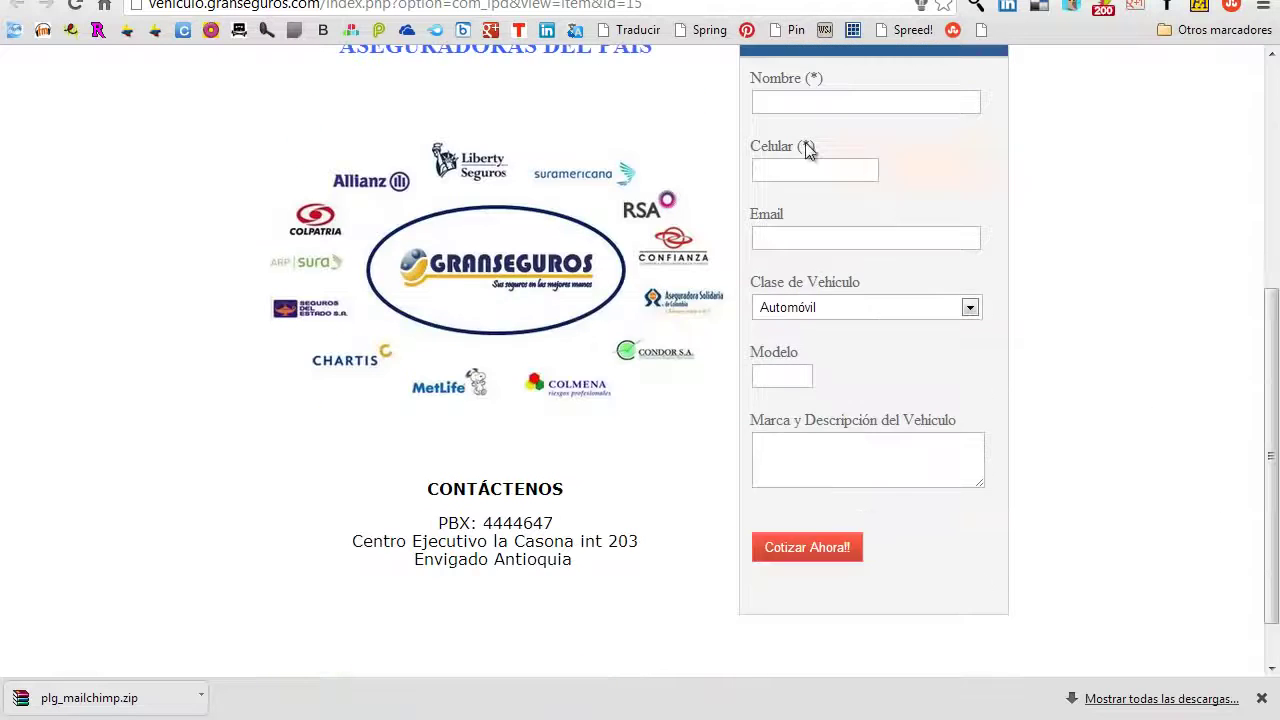
- Show the RSForm! Pro forms list, check its entry among the site's components, and highlight the Formulario AdWords form's ID
click(604, 2)
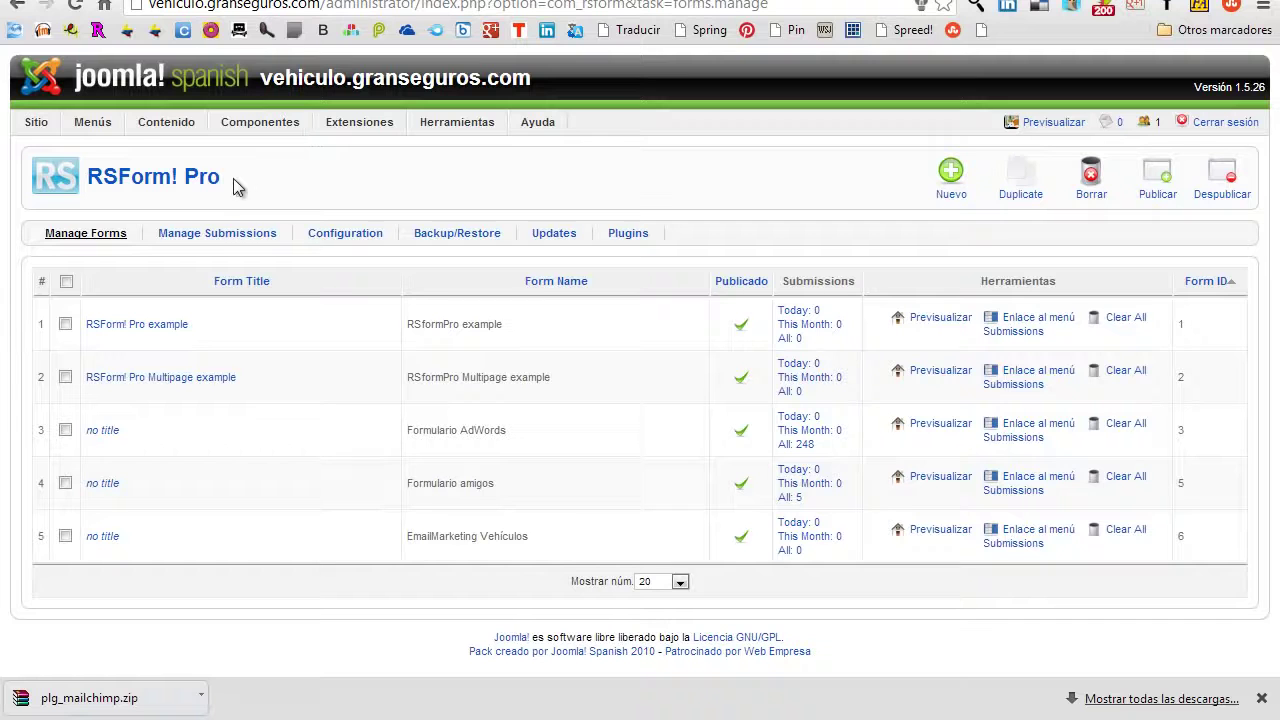
drag(224, 180, 86, 172)
click(351, 175)
mouse_move(294, 126)
mouse_move(280, 330)
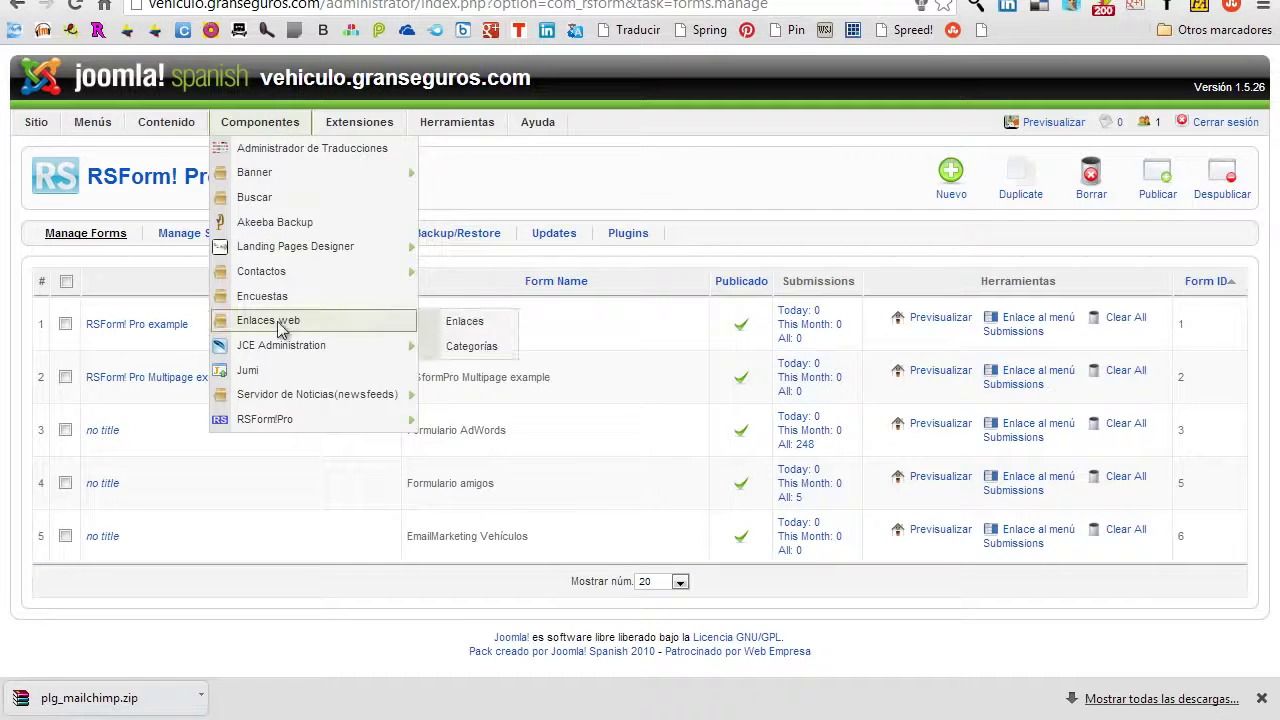
mouse_move(297, 416)
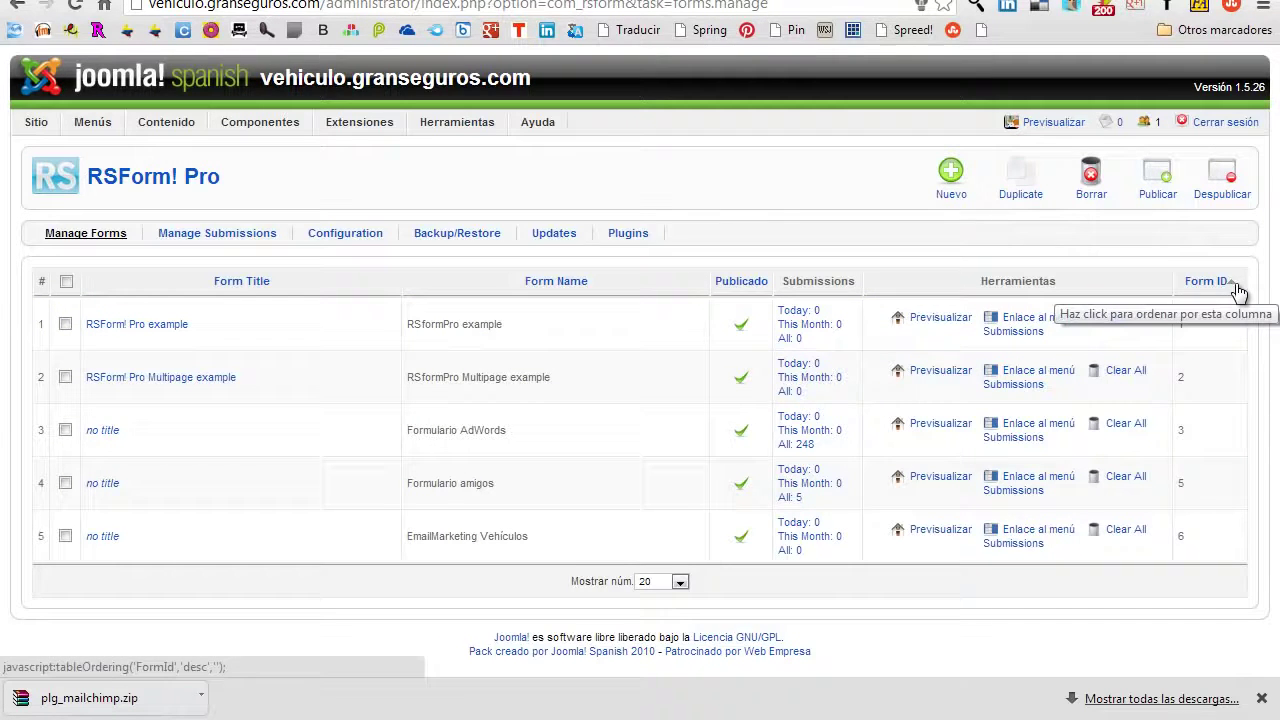
double_click(1181, 430)
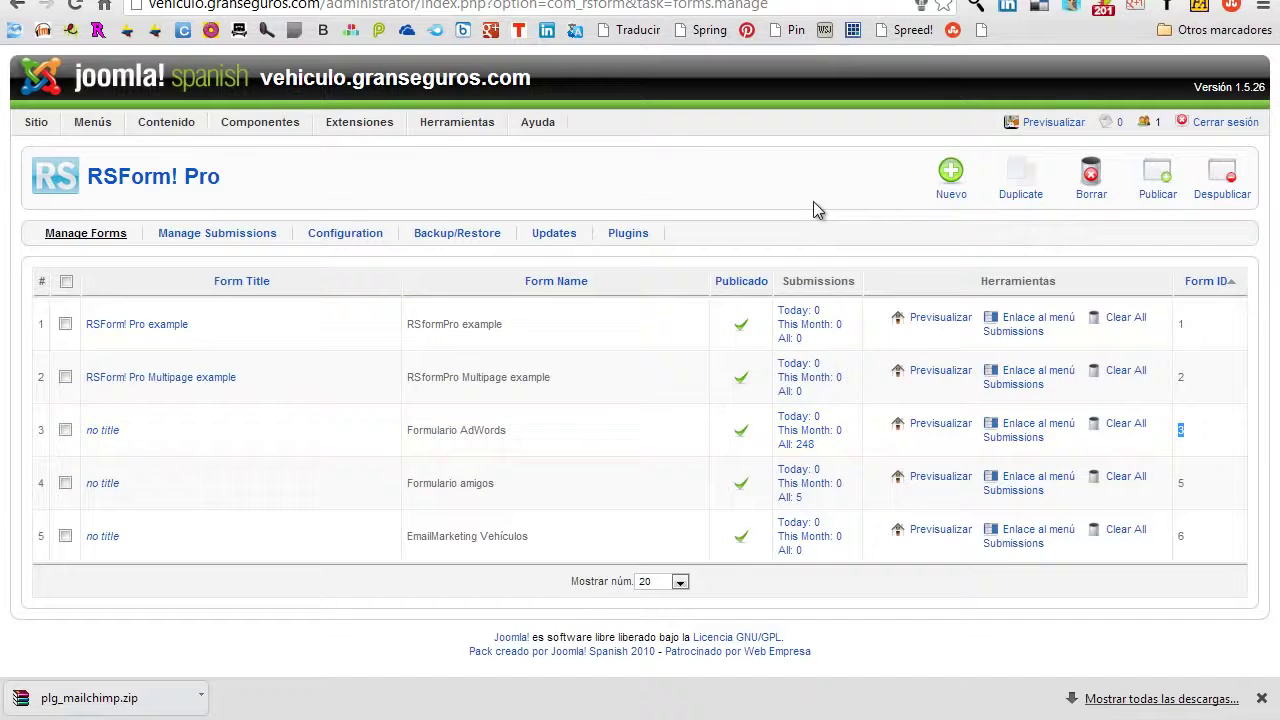
- Switch to the landing page's editor and highlight the {rsform 3} tag beneath the COTICE AHORA MISMO! heading
key(ctrl+Tab)
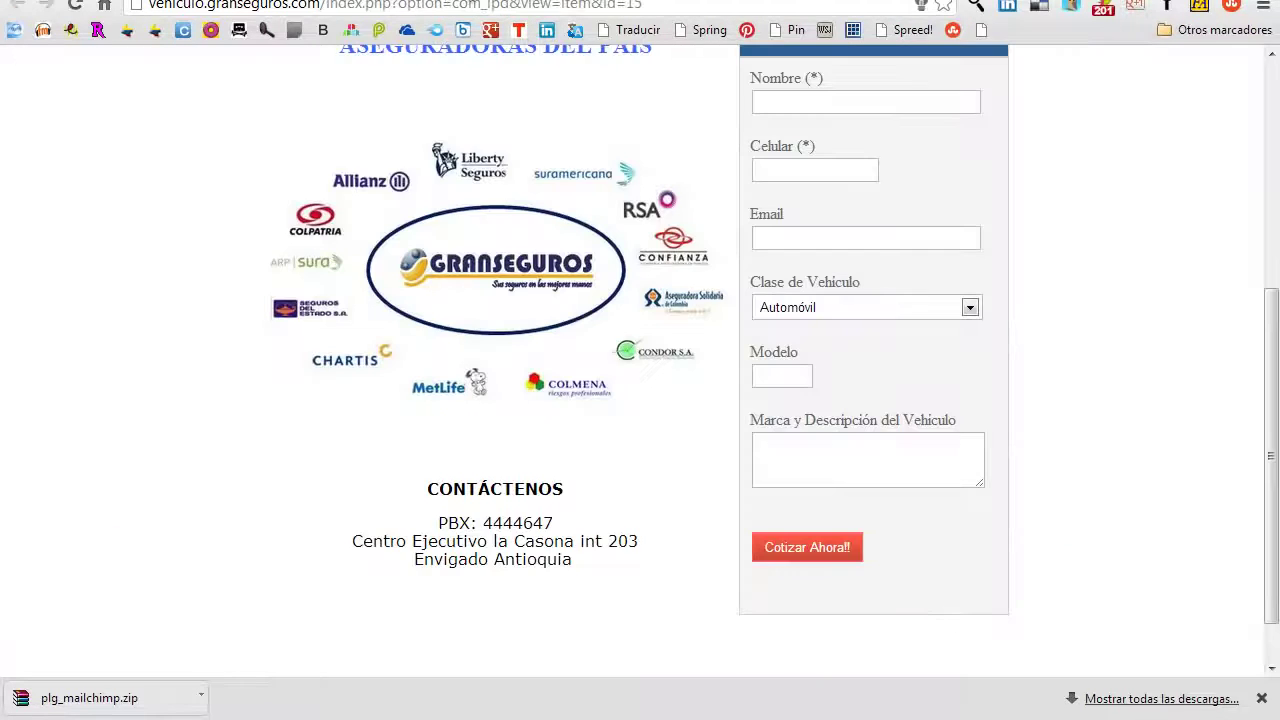
key(ctrl+Tab)
mouse_move(878, 525)
mouse_down()
mouse_move(879, 370)
mouse_move(888, 512)
mouse_up()
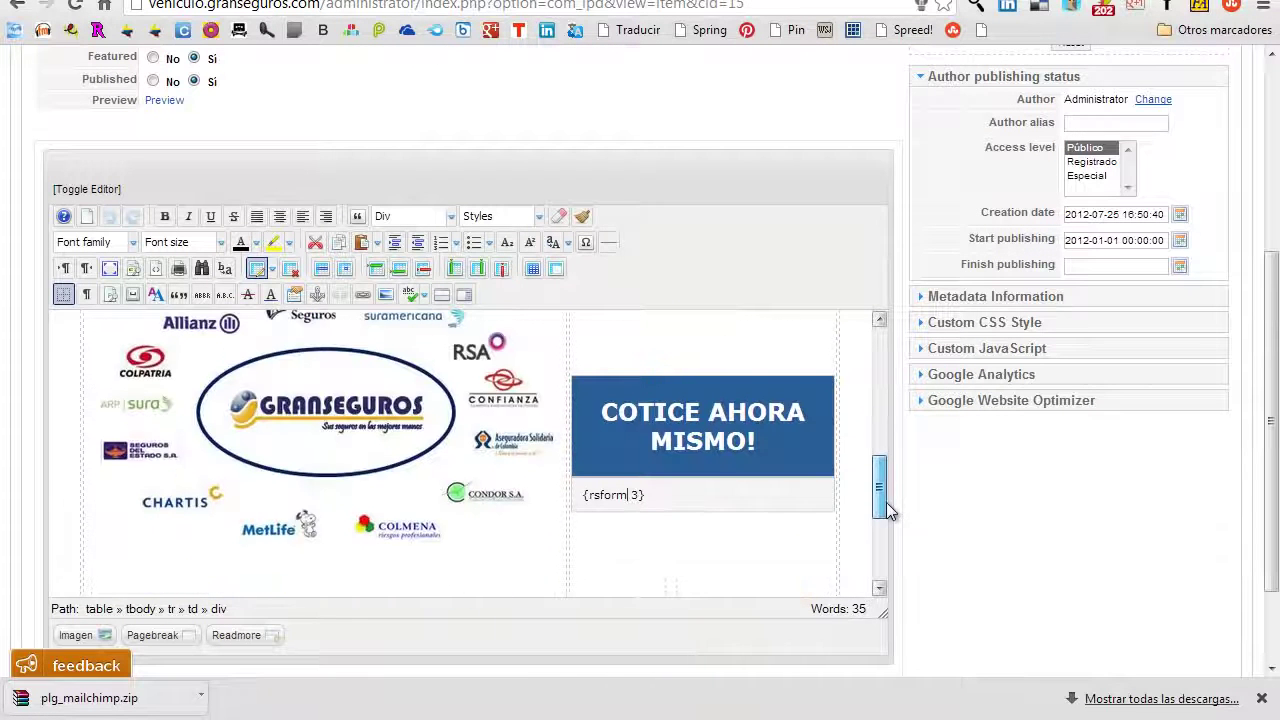
click(651, 497)
drag(653, 498, 589, 498)
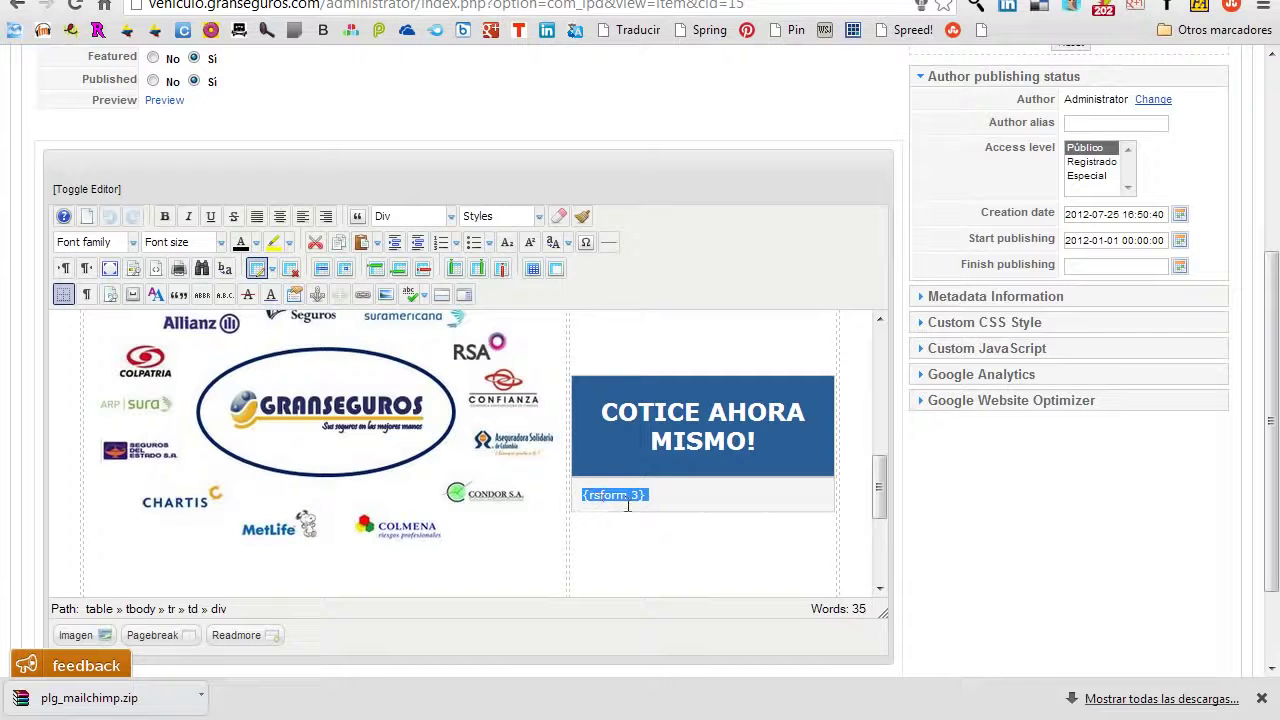
click(634, 495)
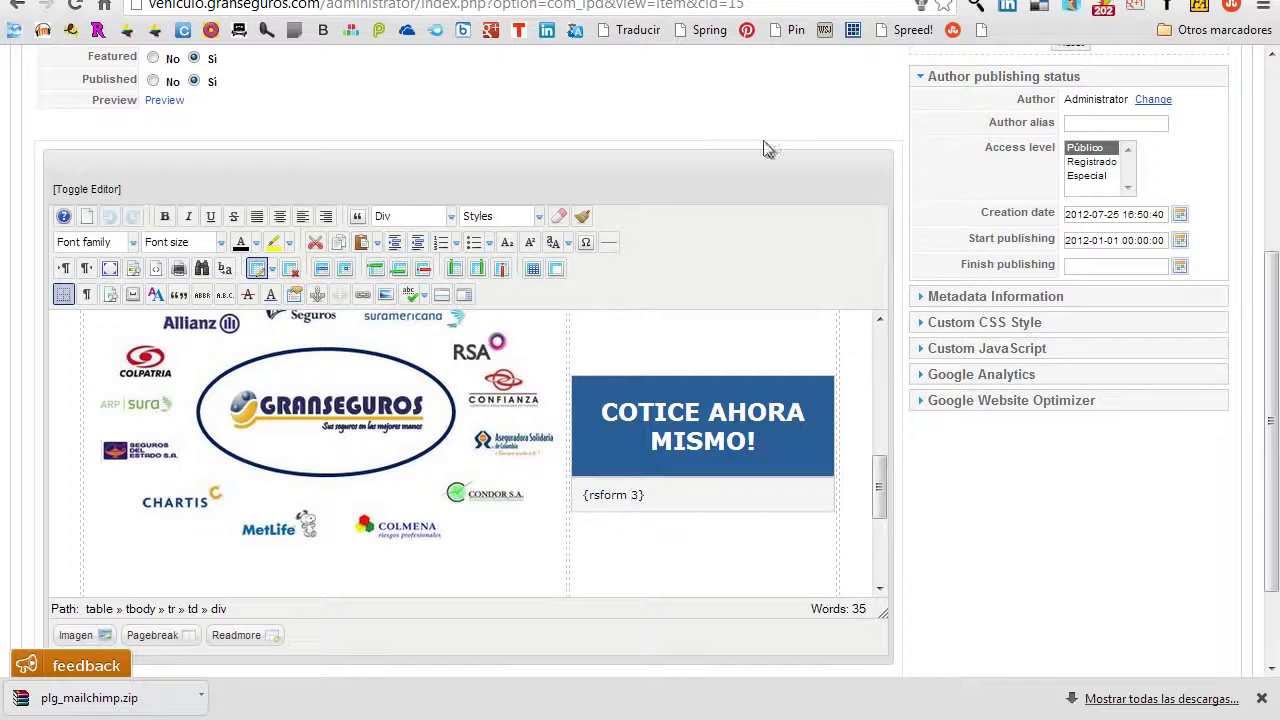
- Return to the published landing page and view the form rendered in place of the tag
click(640, 0)
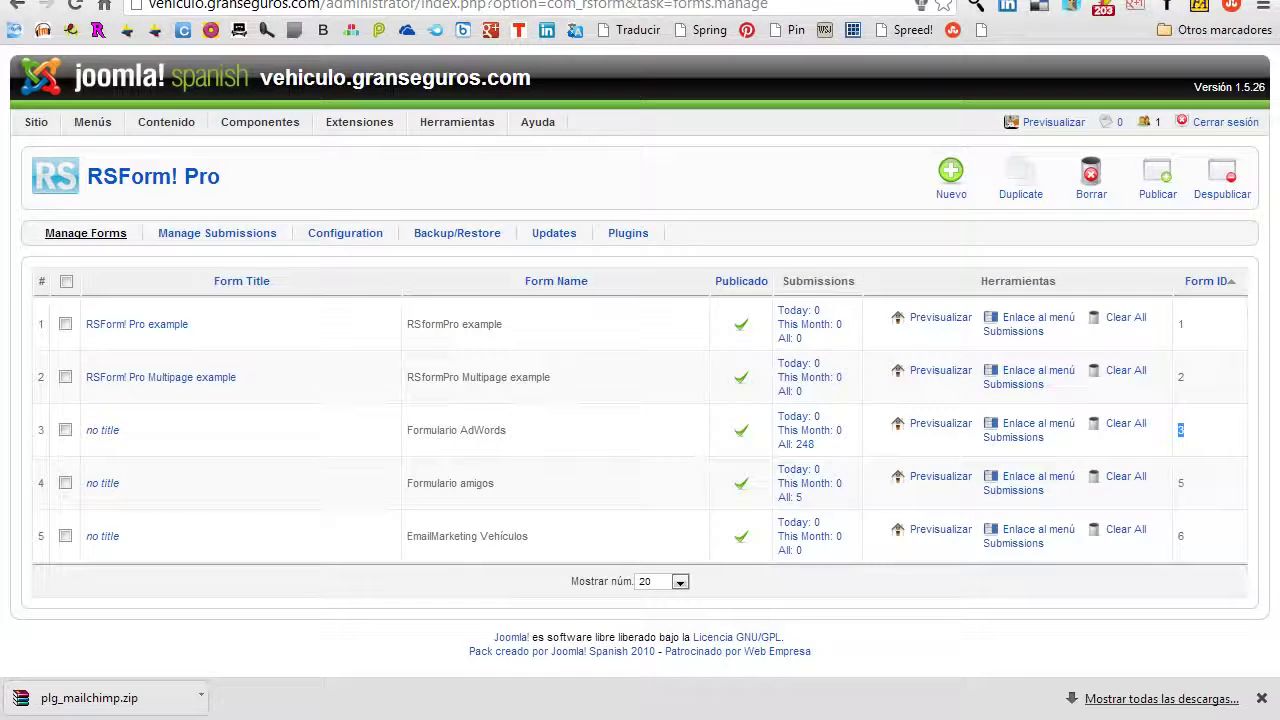
key(ctrl+Tab)
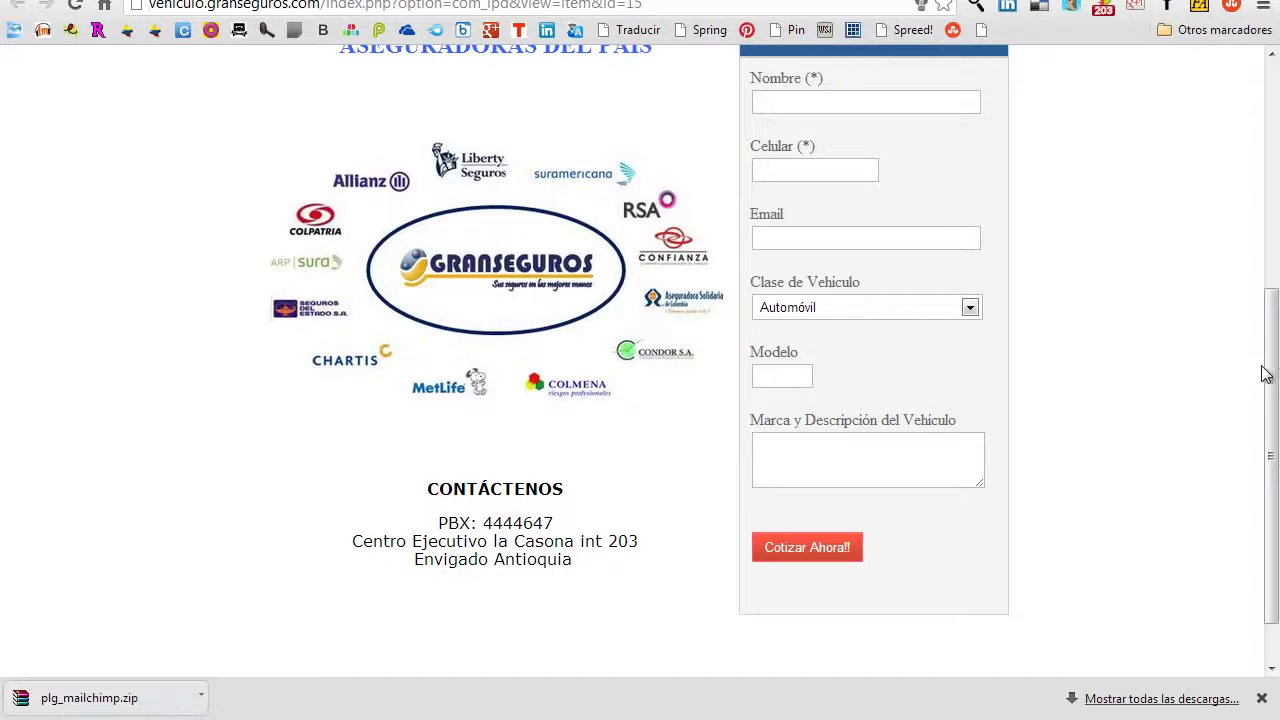
drag(1270, 380, 1270, 344)
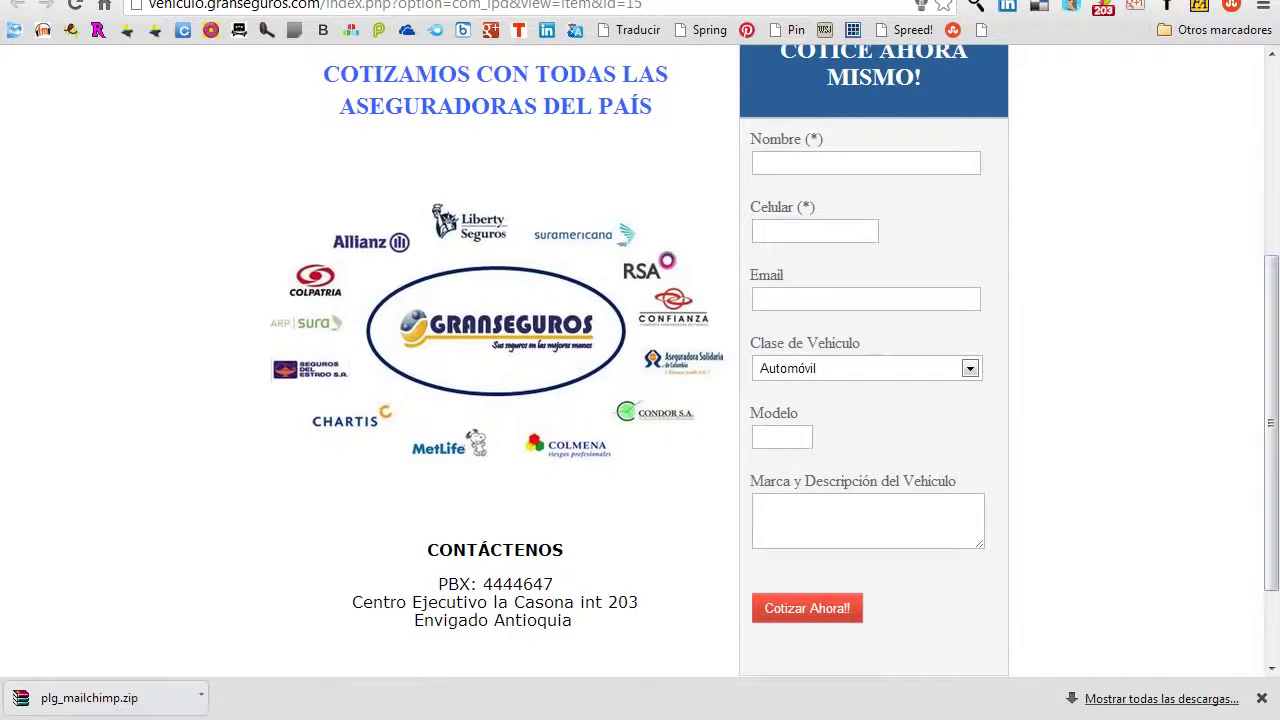
- Open the Formulario AdWords form for editing and examine its existing fields and the available field types
key(ctrl+Tab)
click(102, 430)
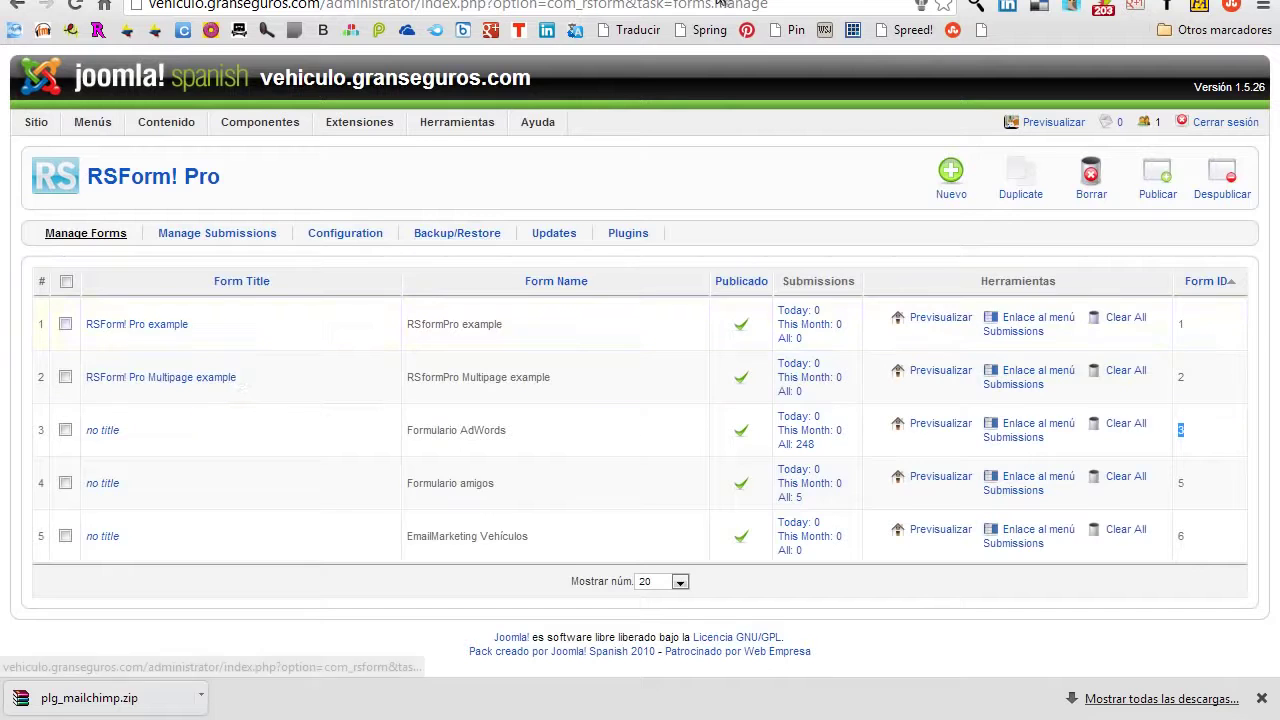
scroll(837, 370, down, 12)
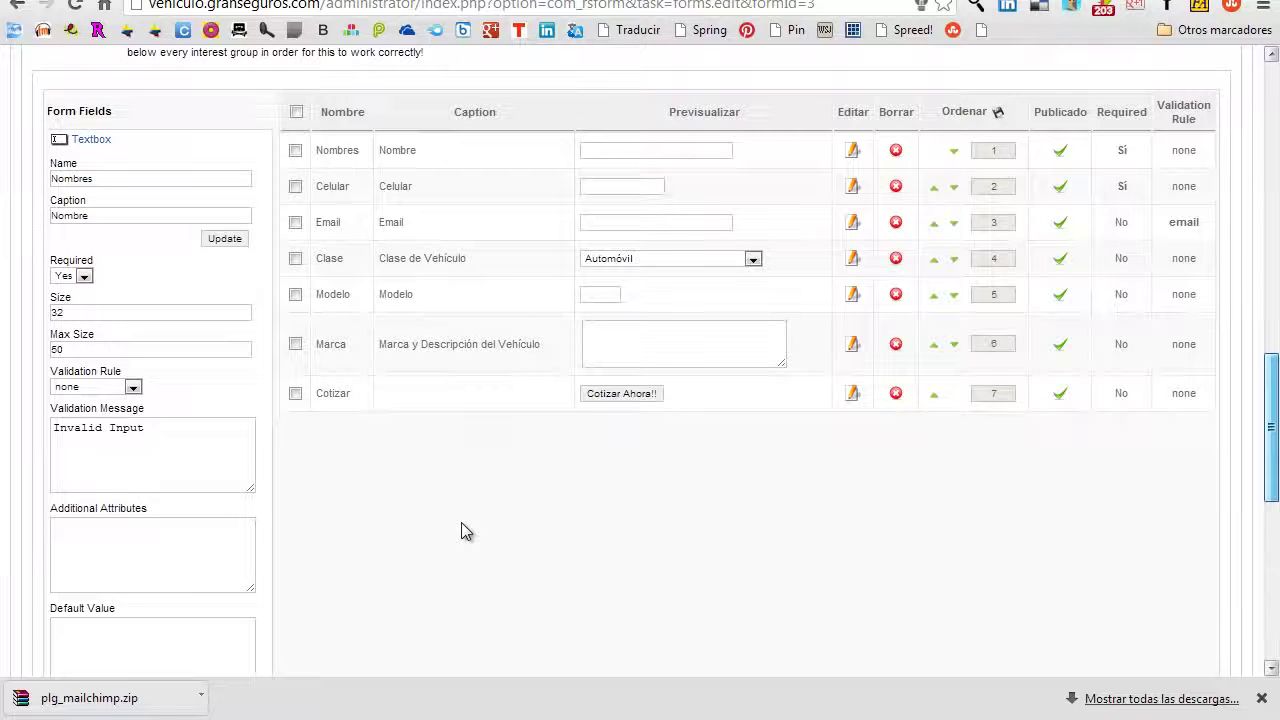
scroll(461, 522, down, 4)
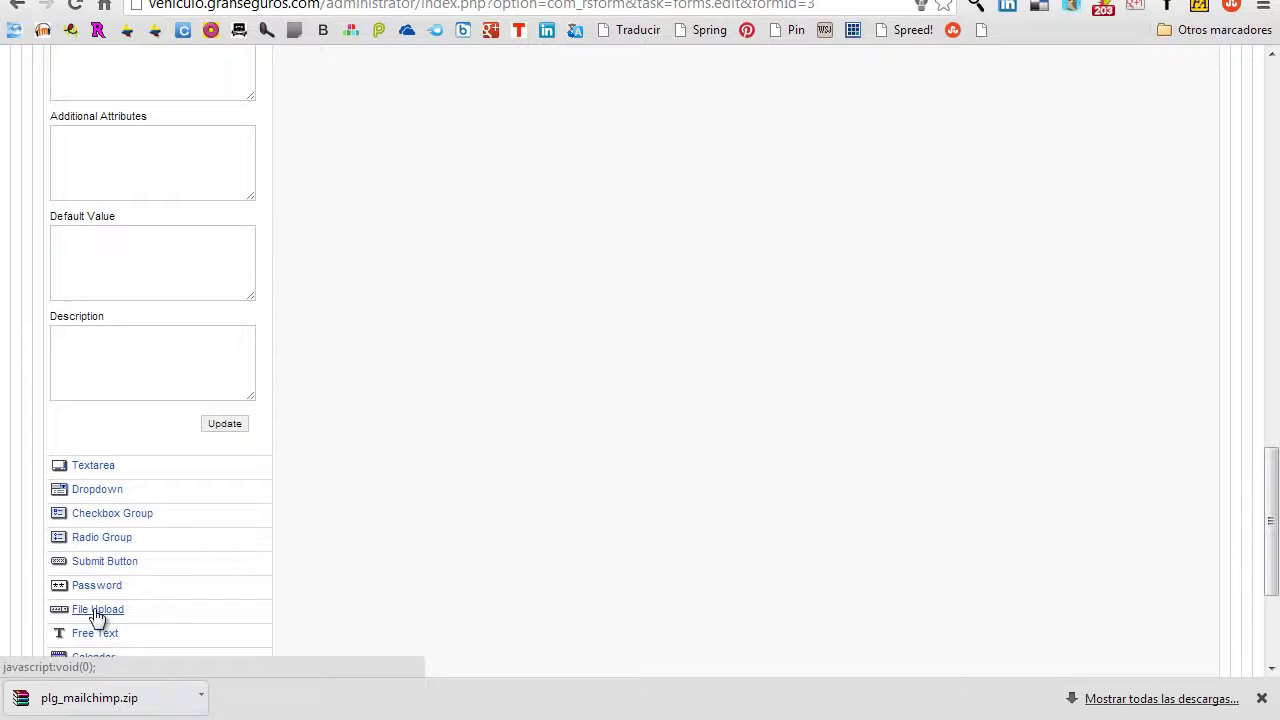
scroll(401, 419, down, 1)
scroll(401, 419, down, 2)
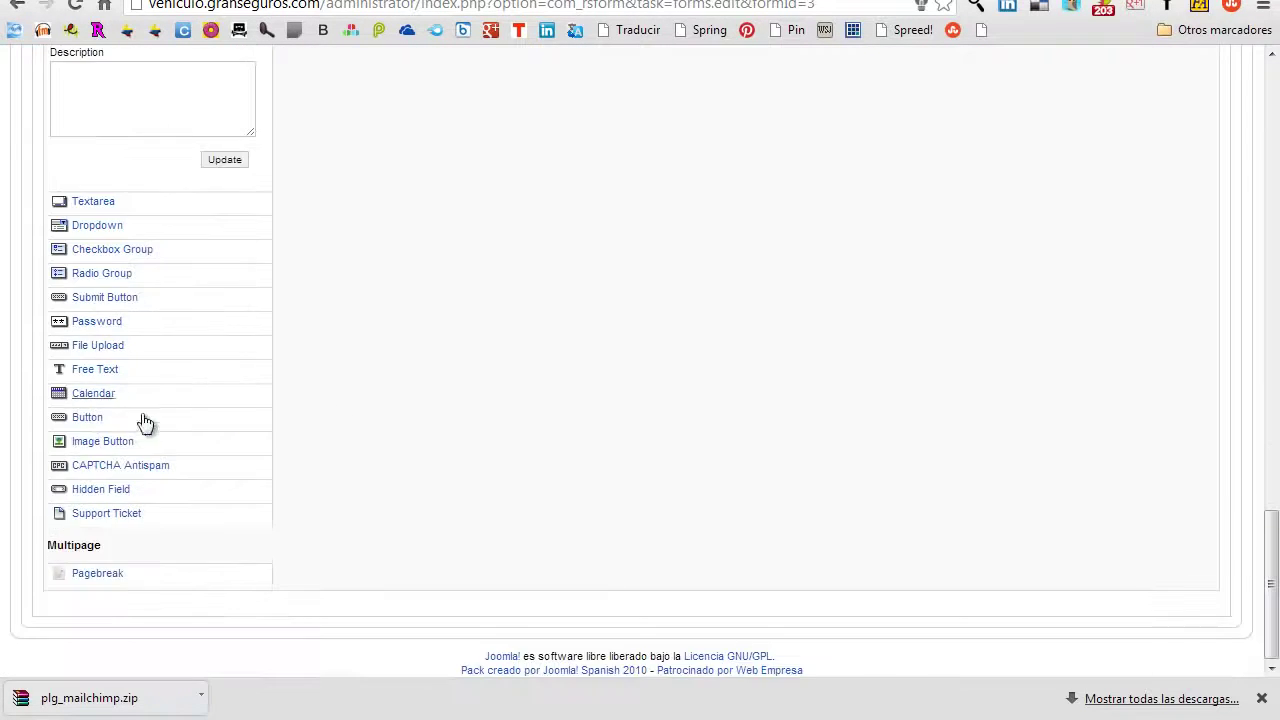
scroll(598, 360, up, 5)
scroll(933, 397, up, 4)
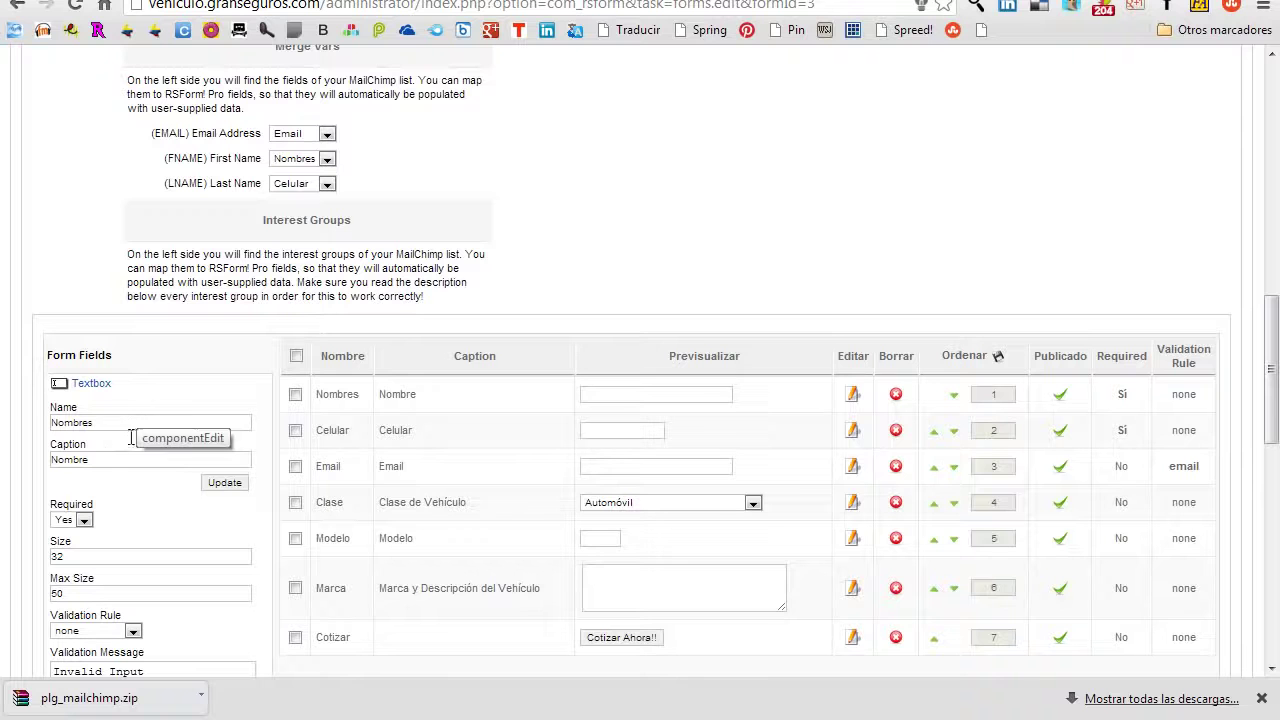
scroll(292, 620, down, 3)
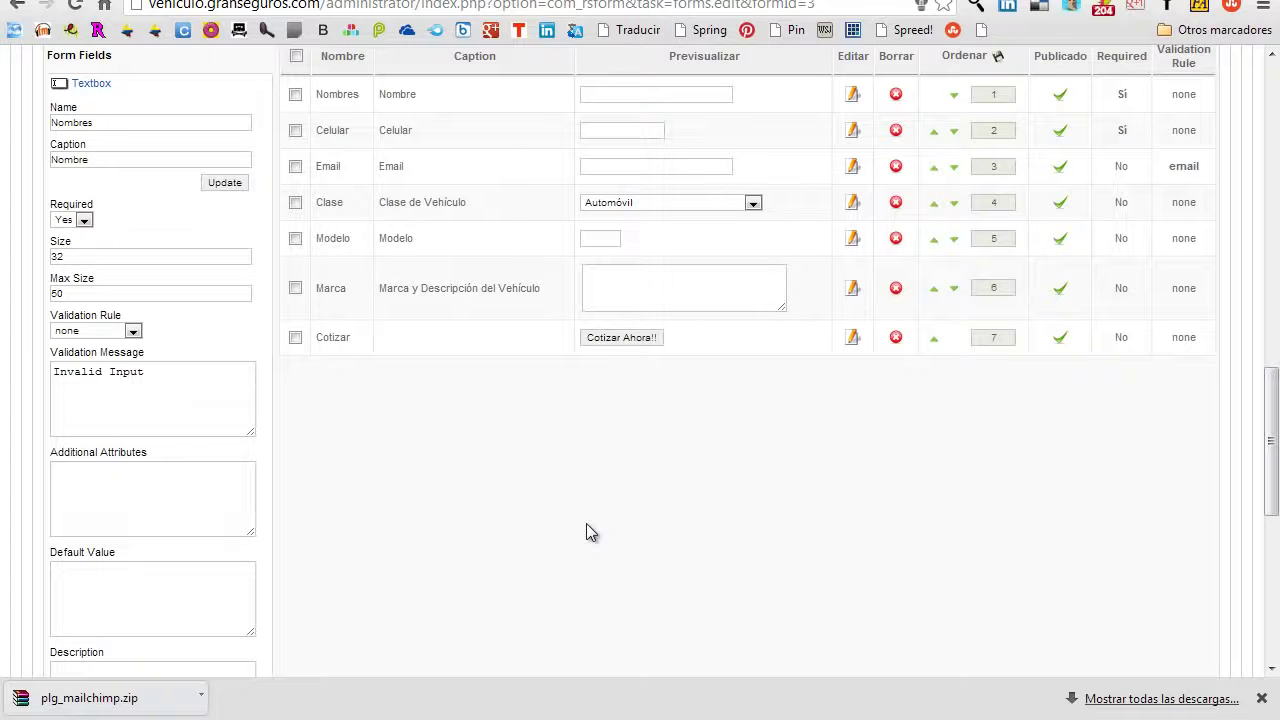
- Expand the Clase de Vehículo dropdown preview to view its vehicle options
drag(1273, 448, 1270, 313)
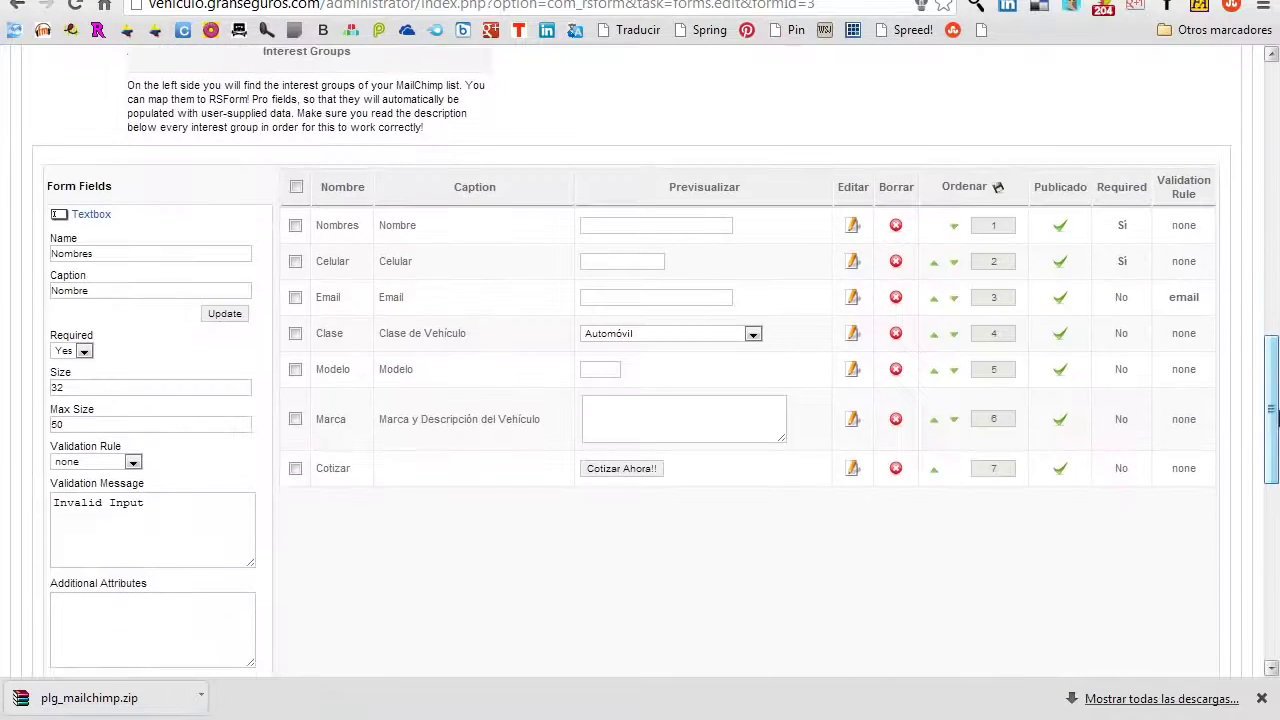
click(754, 337)
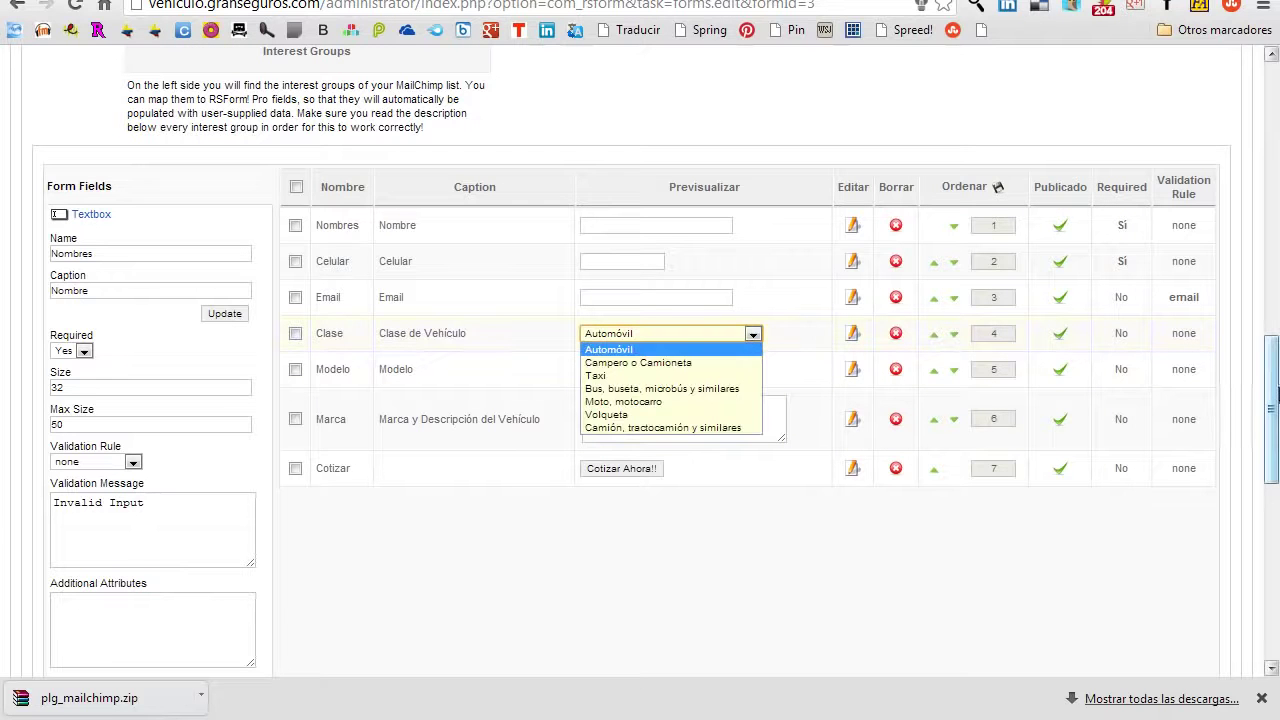
scroll(1268, 400, up, 2)
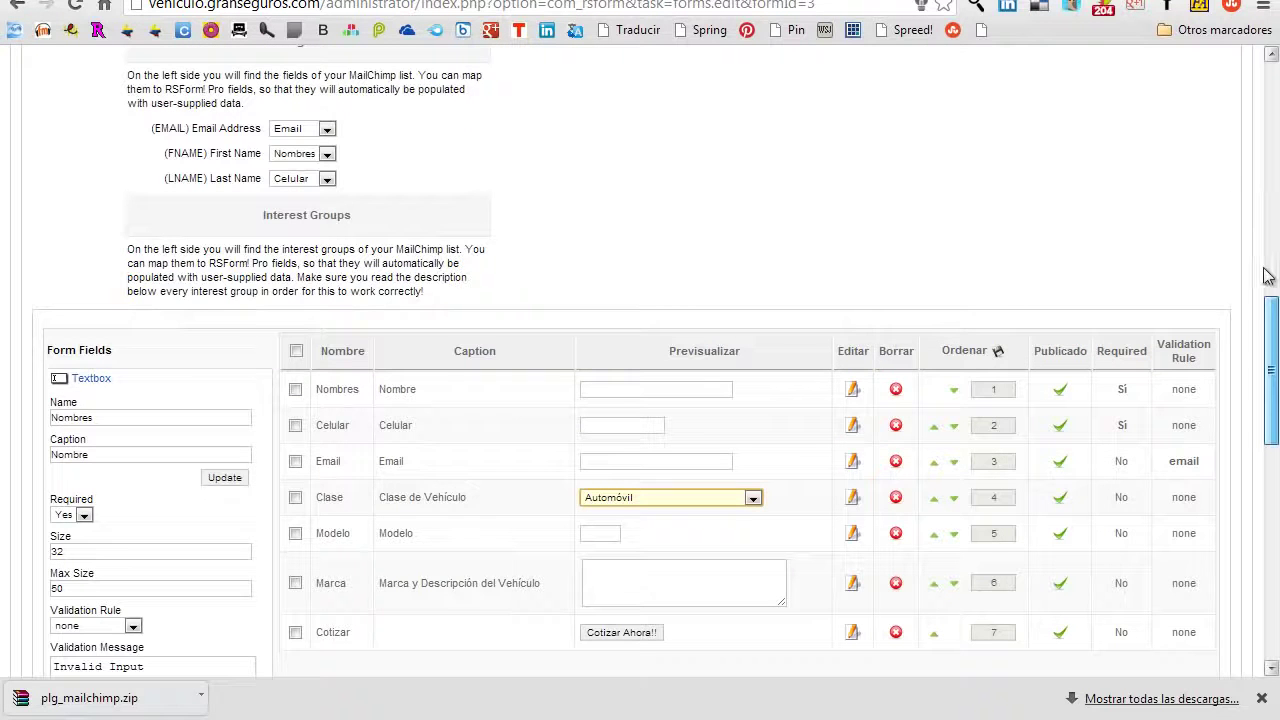
- Show the general settings of the form and highlight its Return URL for the redirect after submission
drag(1272, 320, 1275, 145)
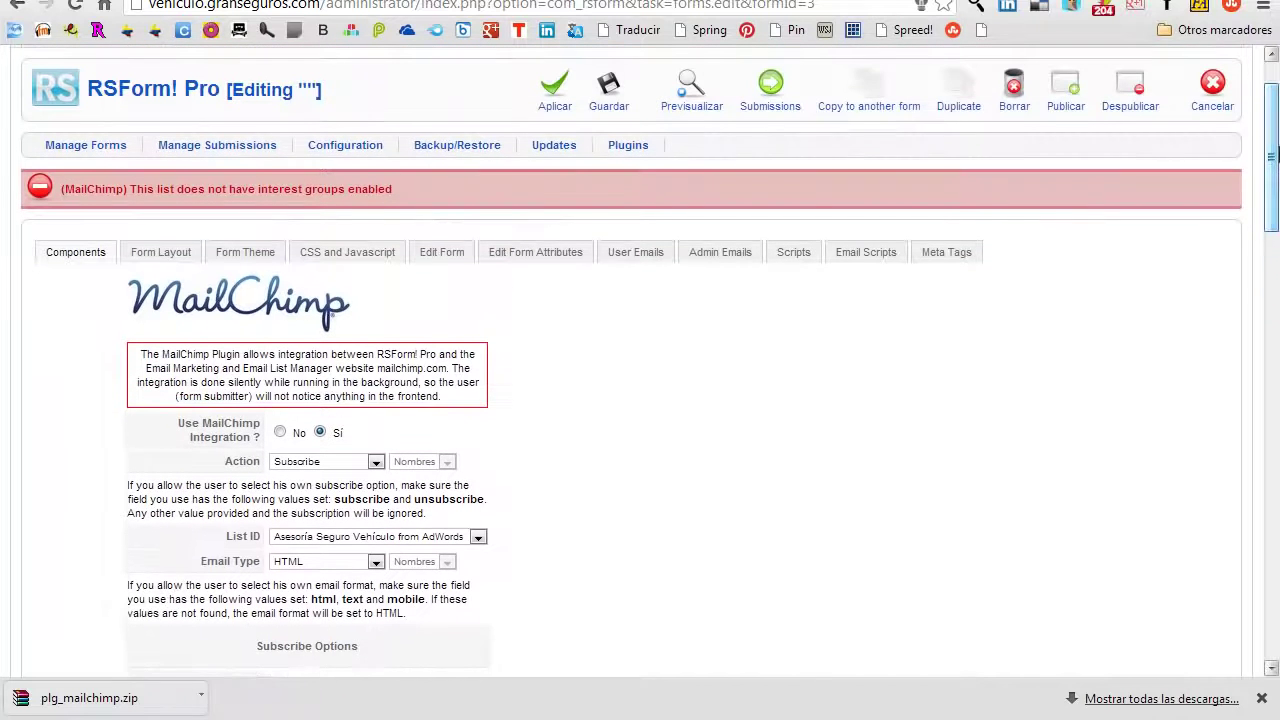
click(443, 258)
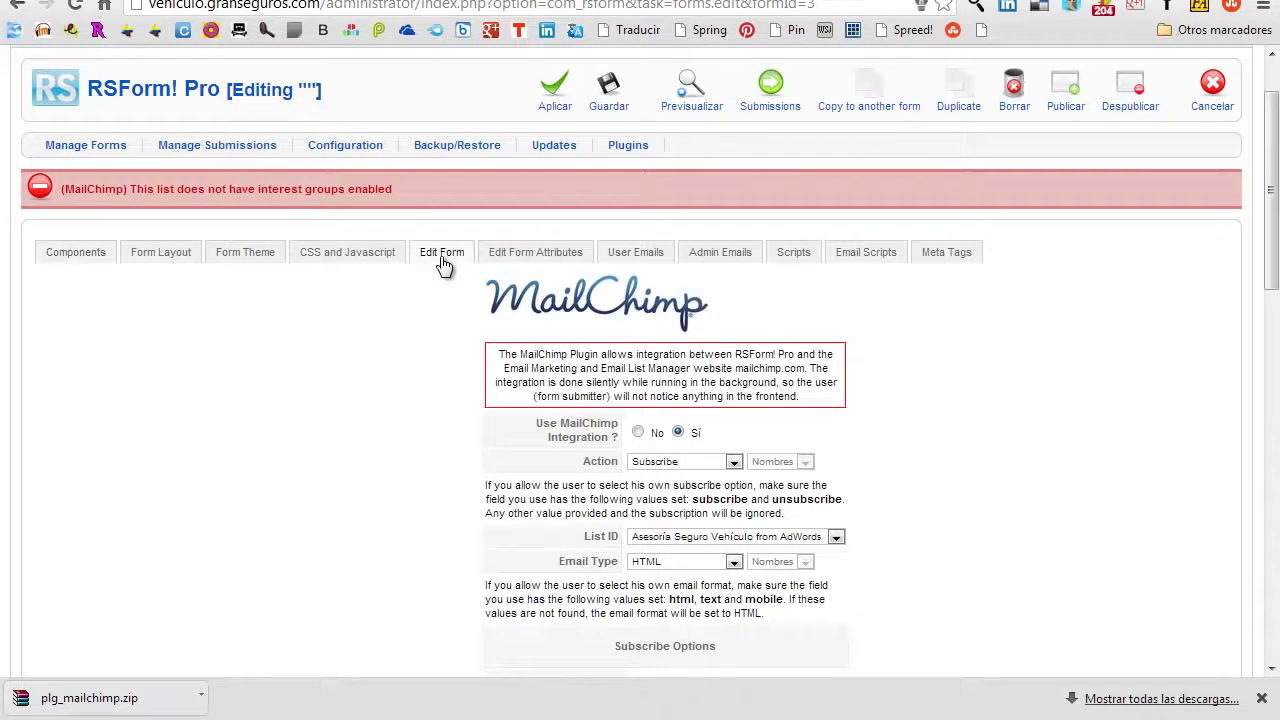
scroll(355, 312, down, 3)
scroll(351, 315, down, 2)
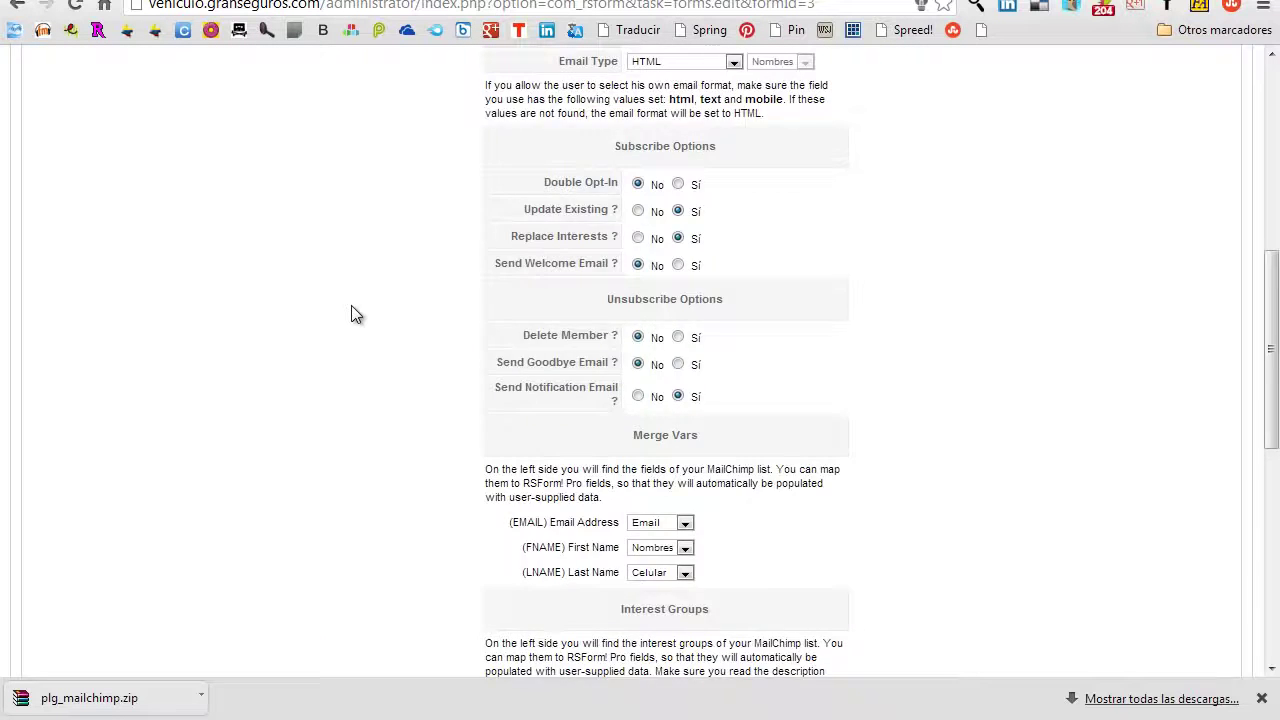
scroll(351, 315, down, 3)
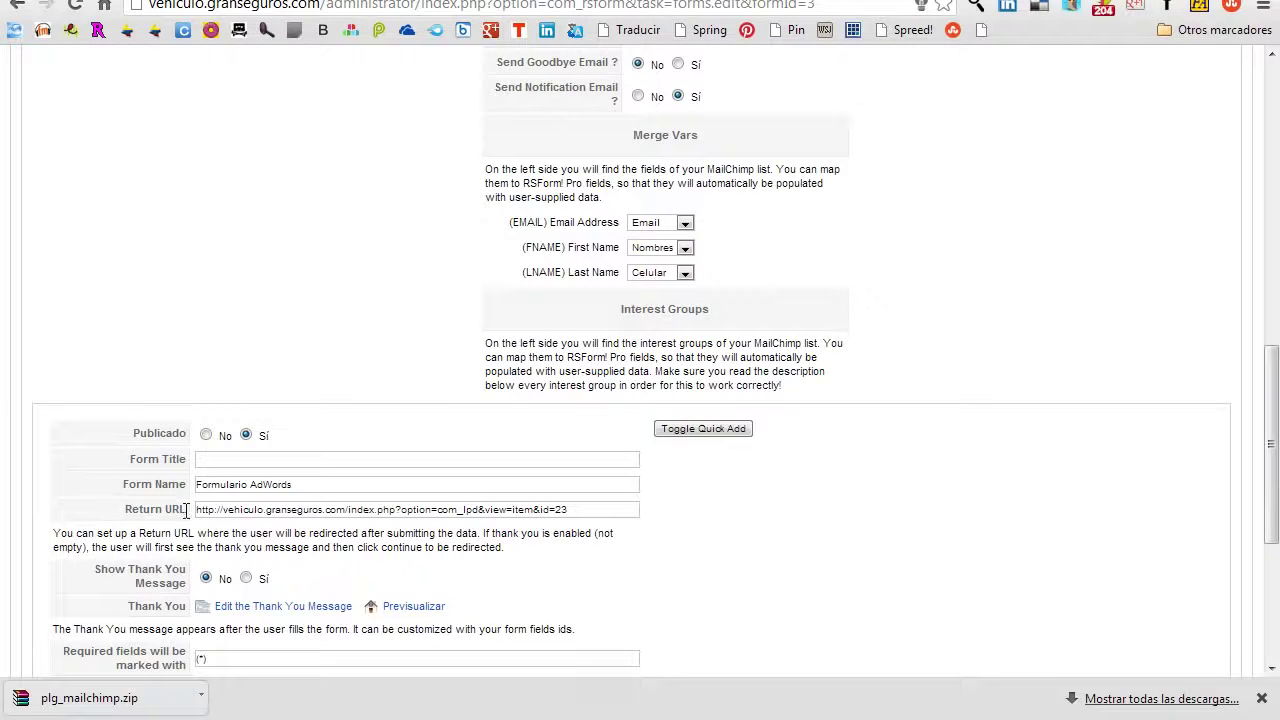
click(595, 509)
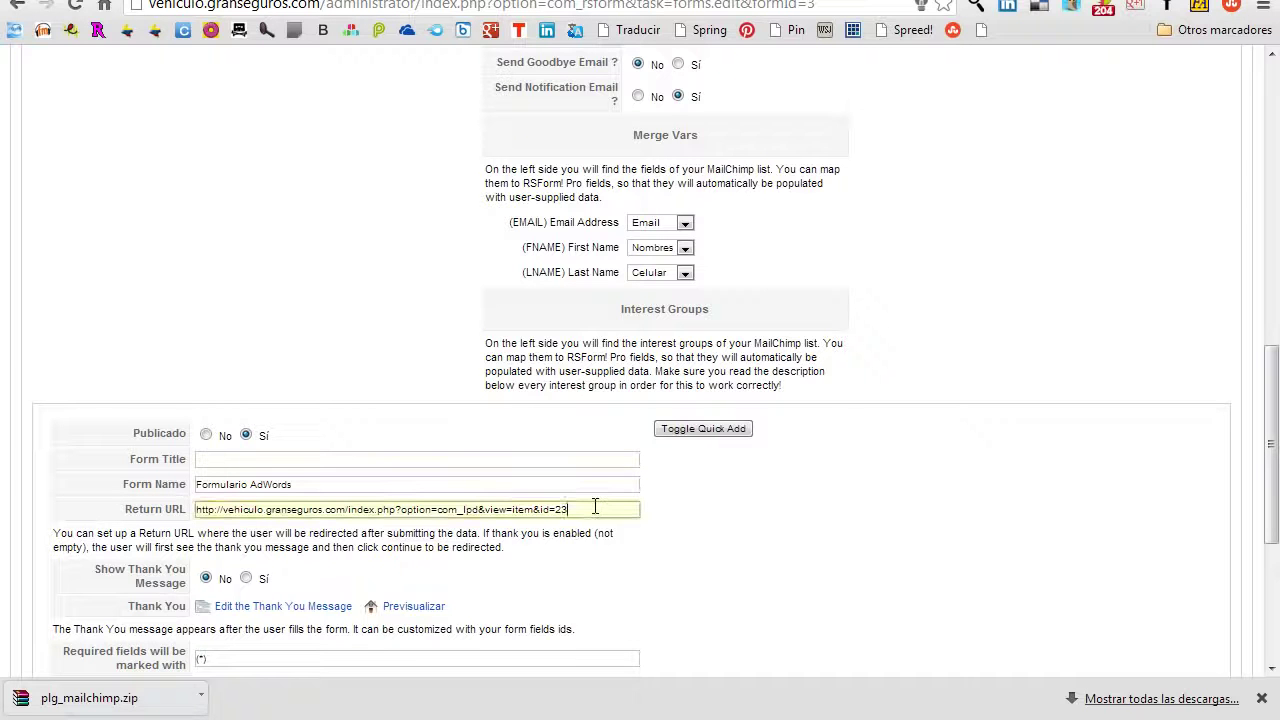
drag(595, 507, 164, 458)
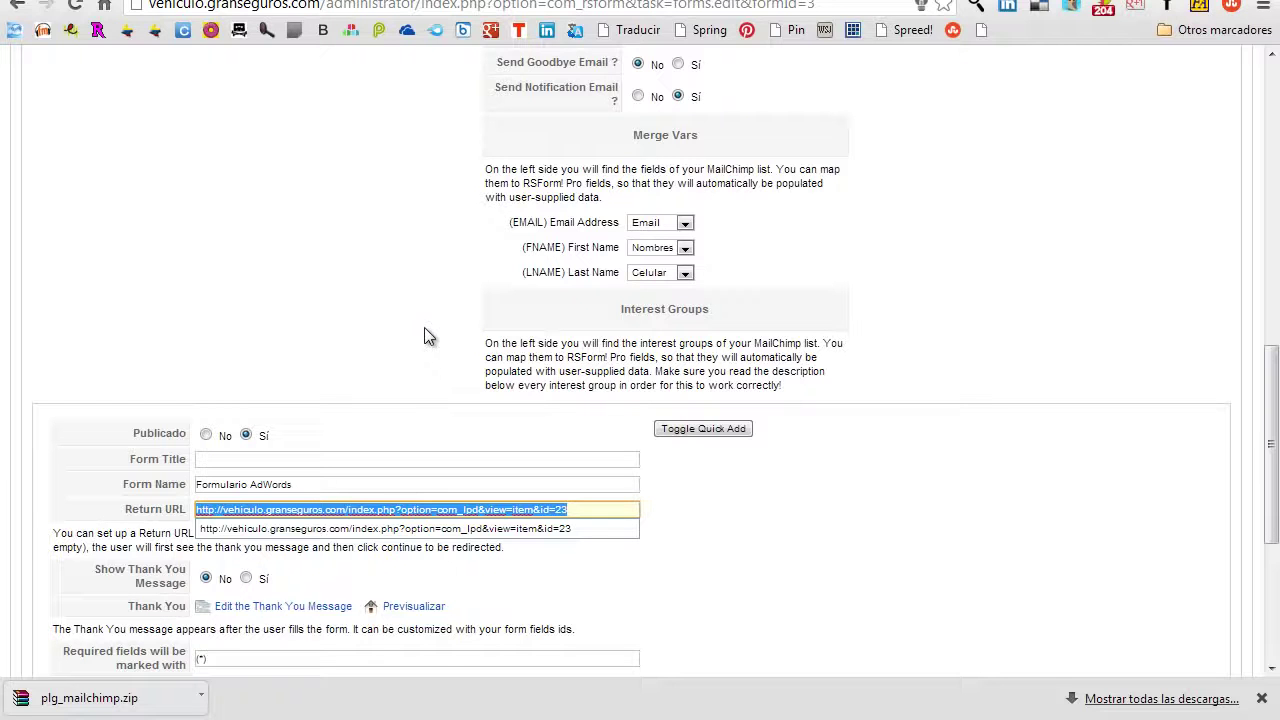
click(579, 511)
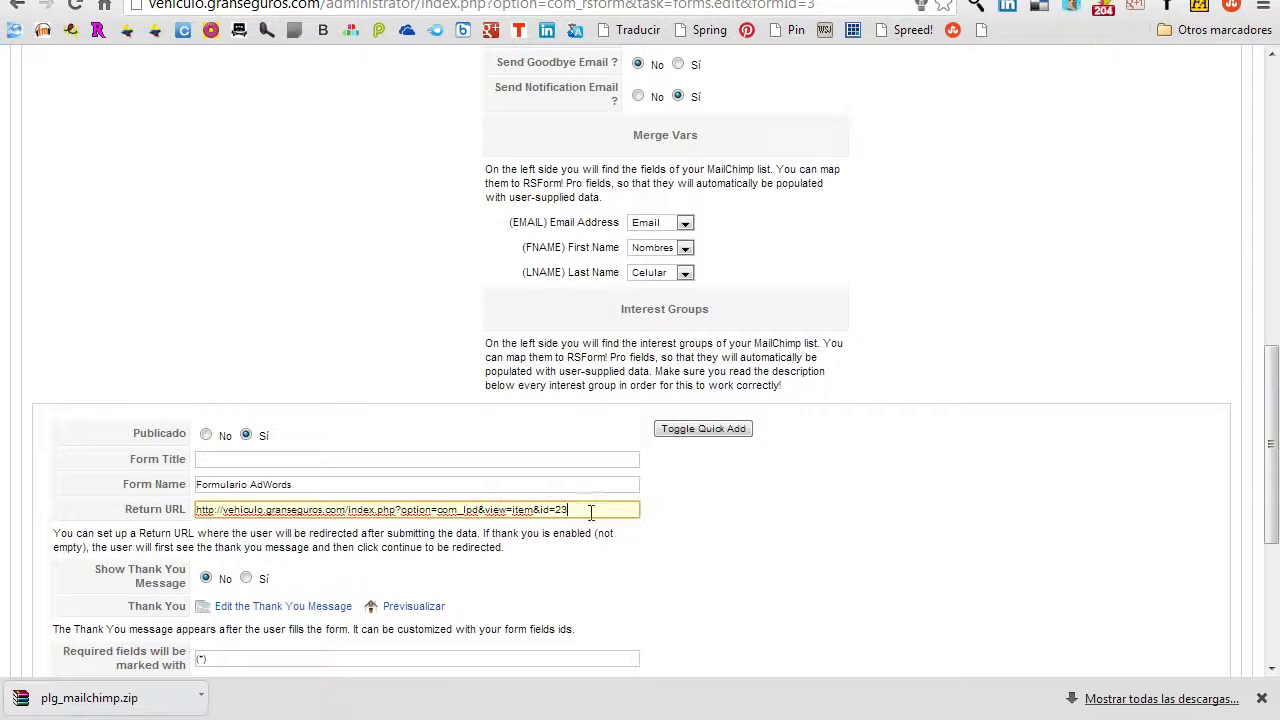
key(Return)
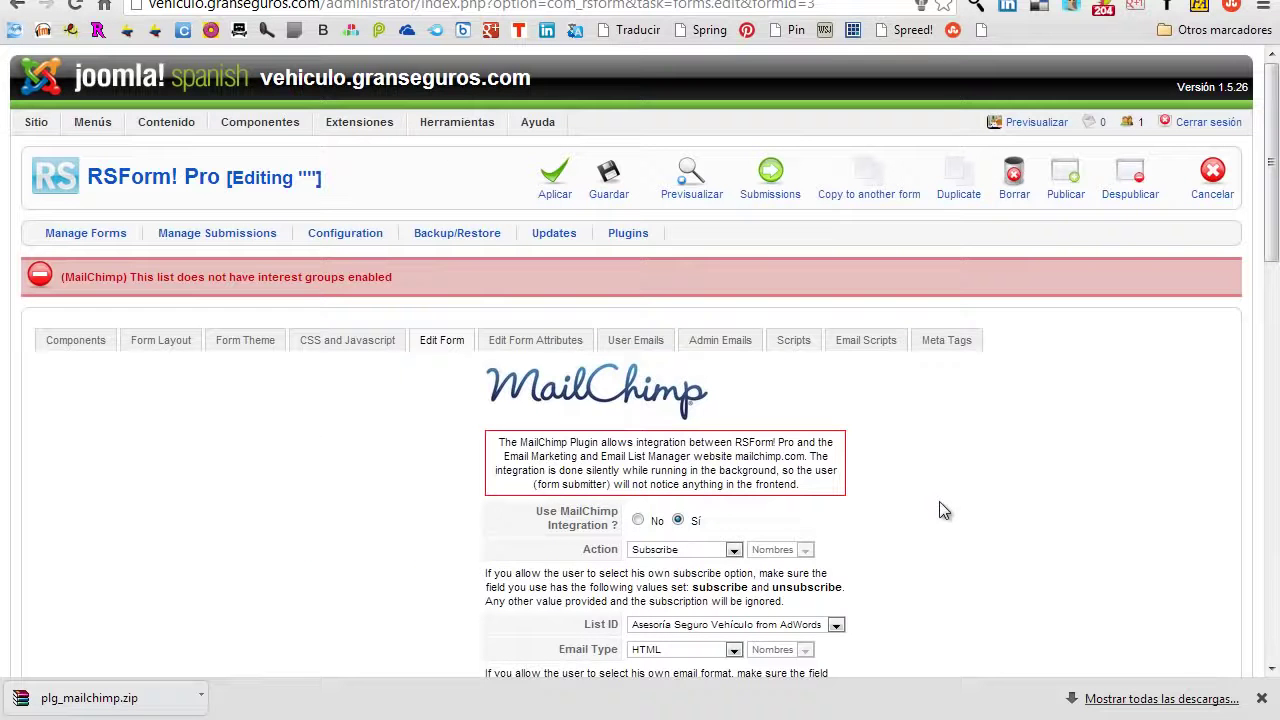
- Show the form's user email settings and display the field placeholders available for the To address
click(643, 345)
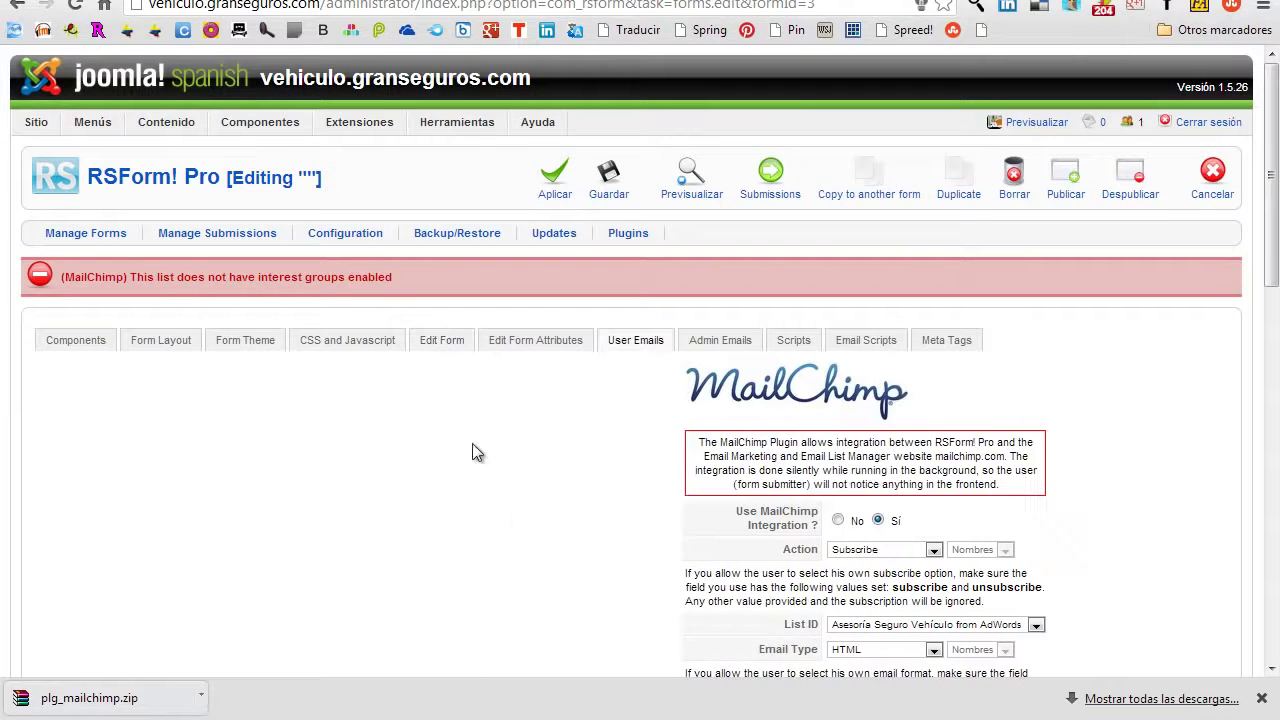
scroll(472, 443, down, 2)
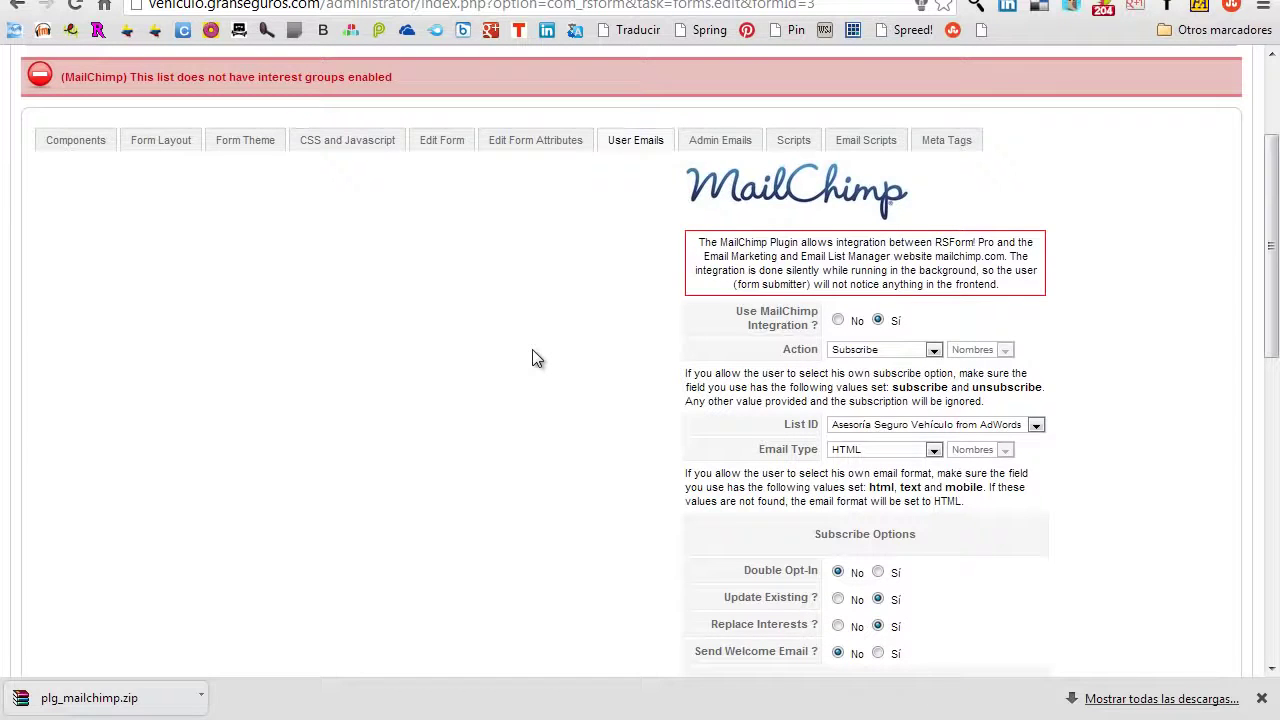
scroll(533, 351, down, 7)
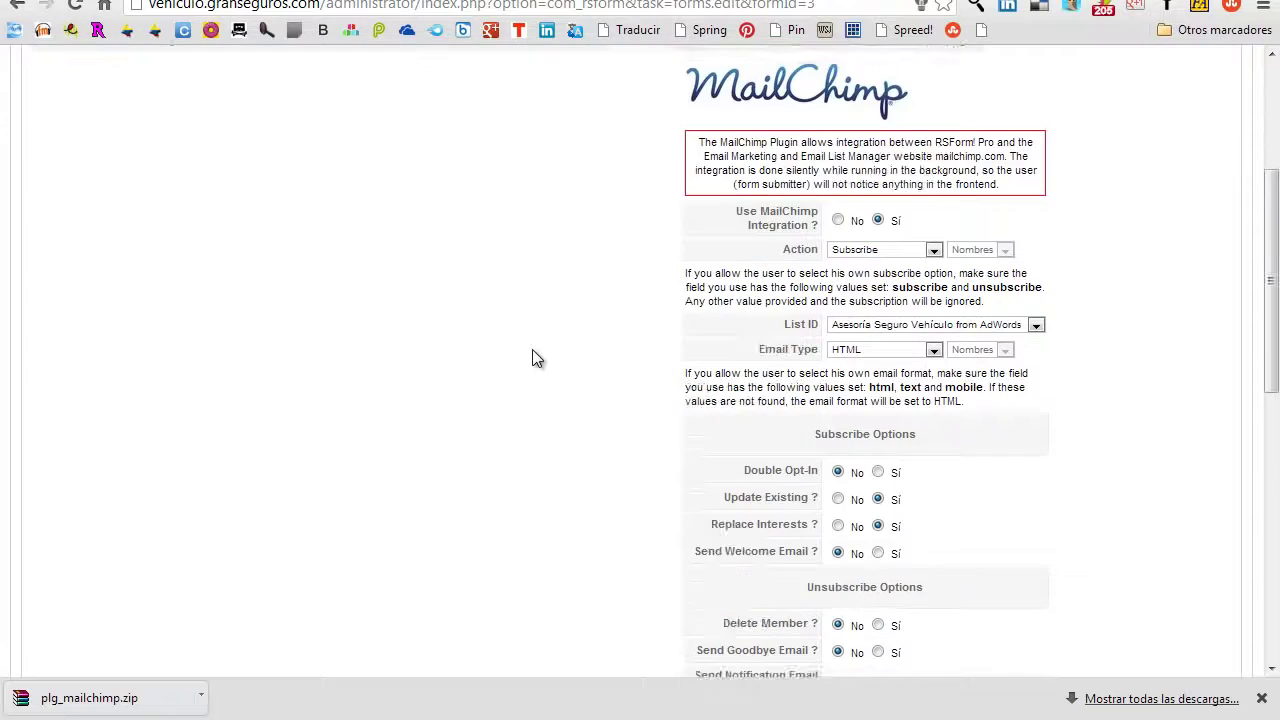
scroll(532, 359, down, 2)
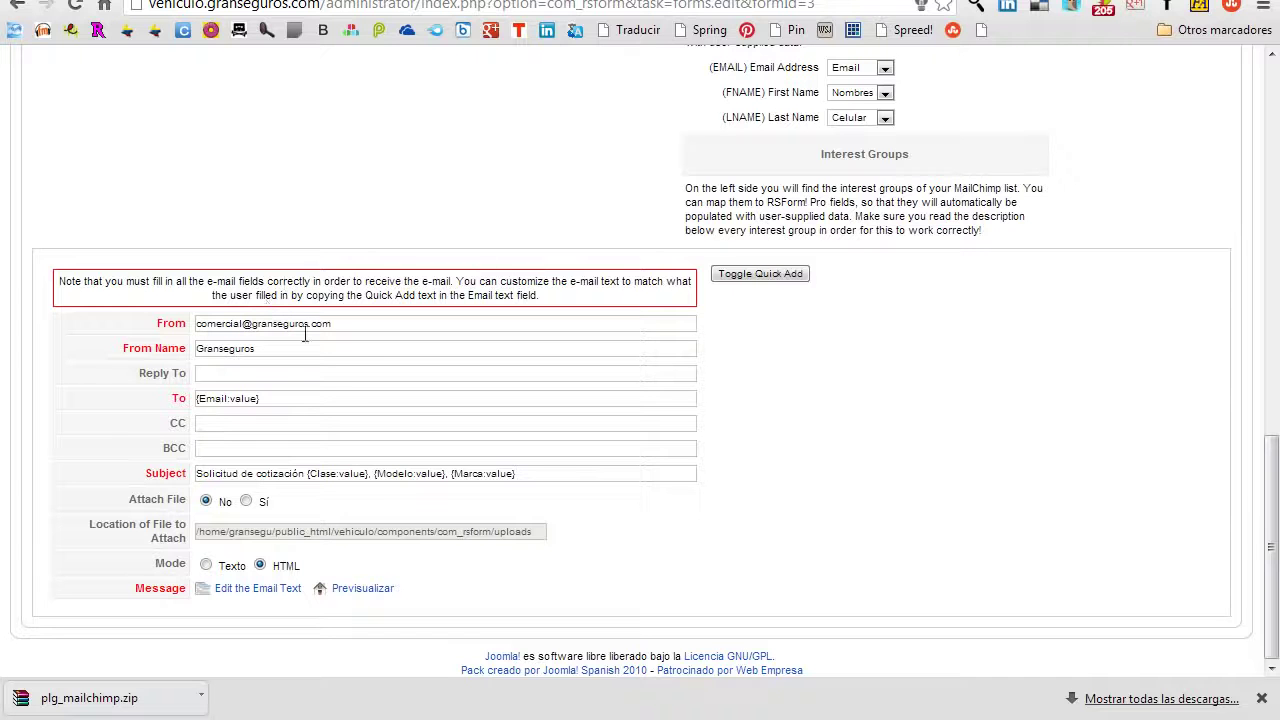
click(283, 398)
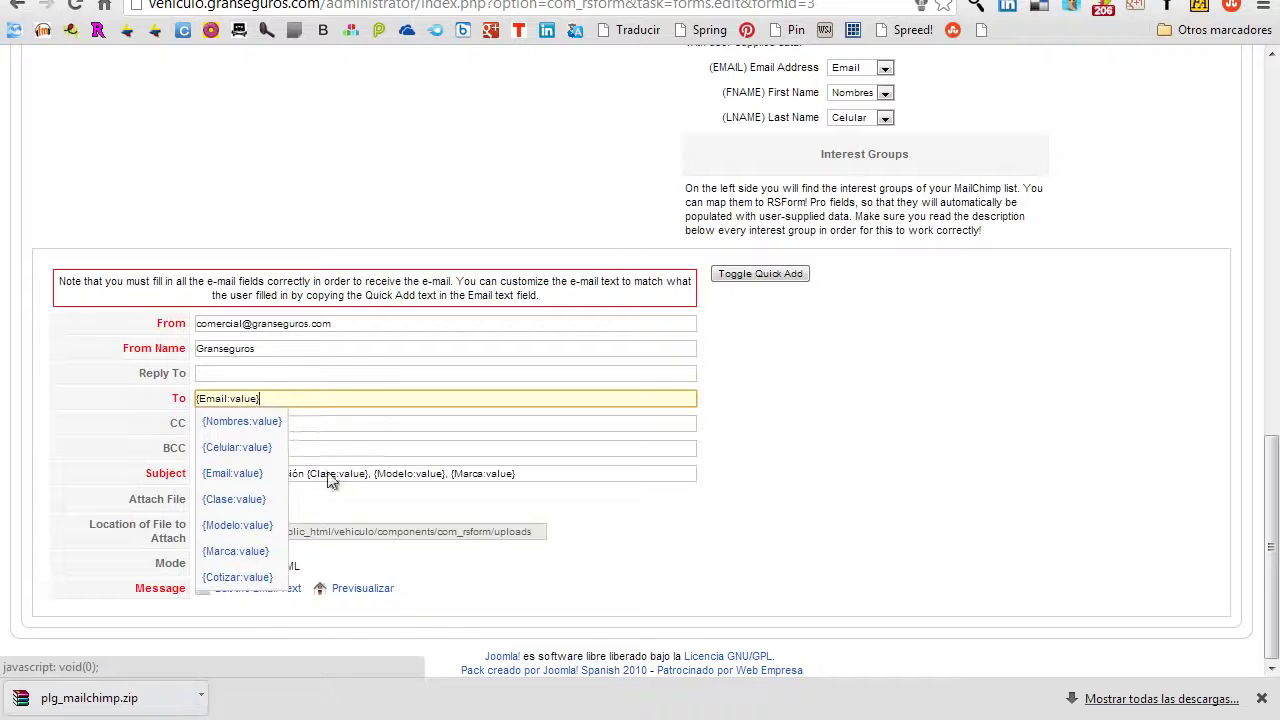
- Dismiss the To placeholder list, open the user email's message text to review it, and close the editor
click(91, 409)
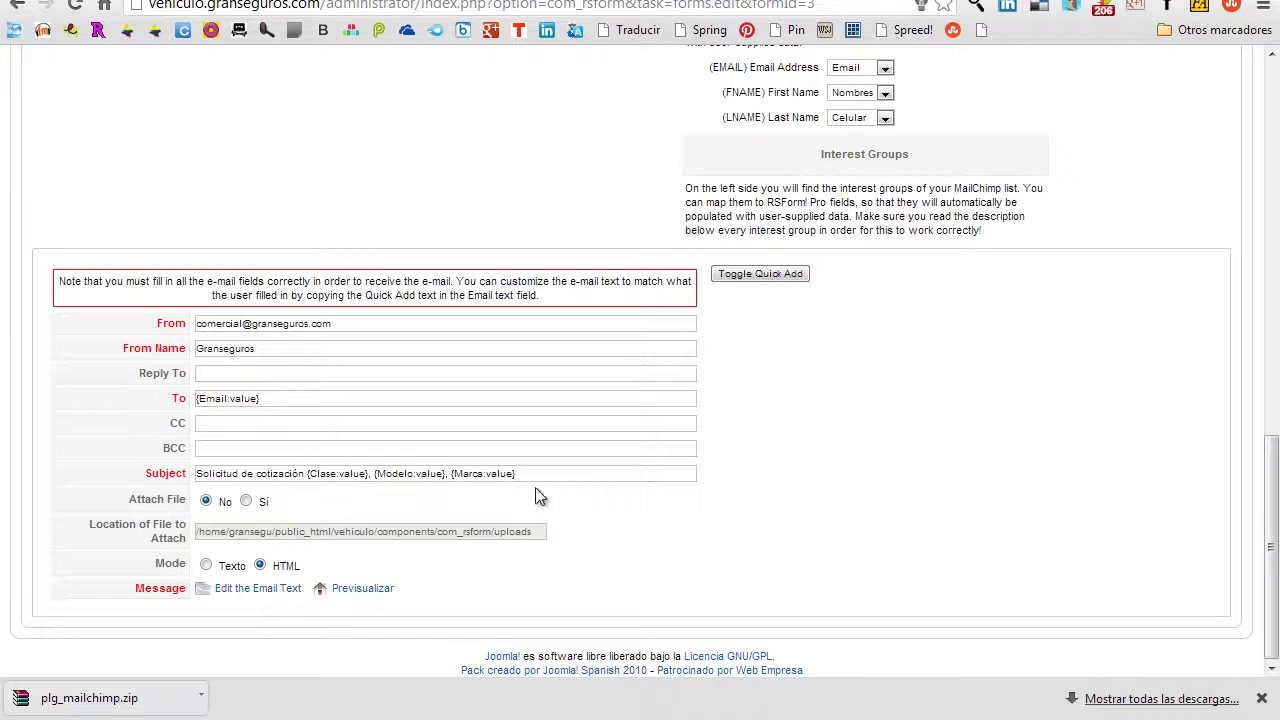
click(245, 591)
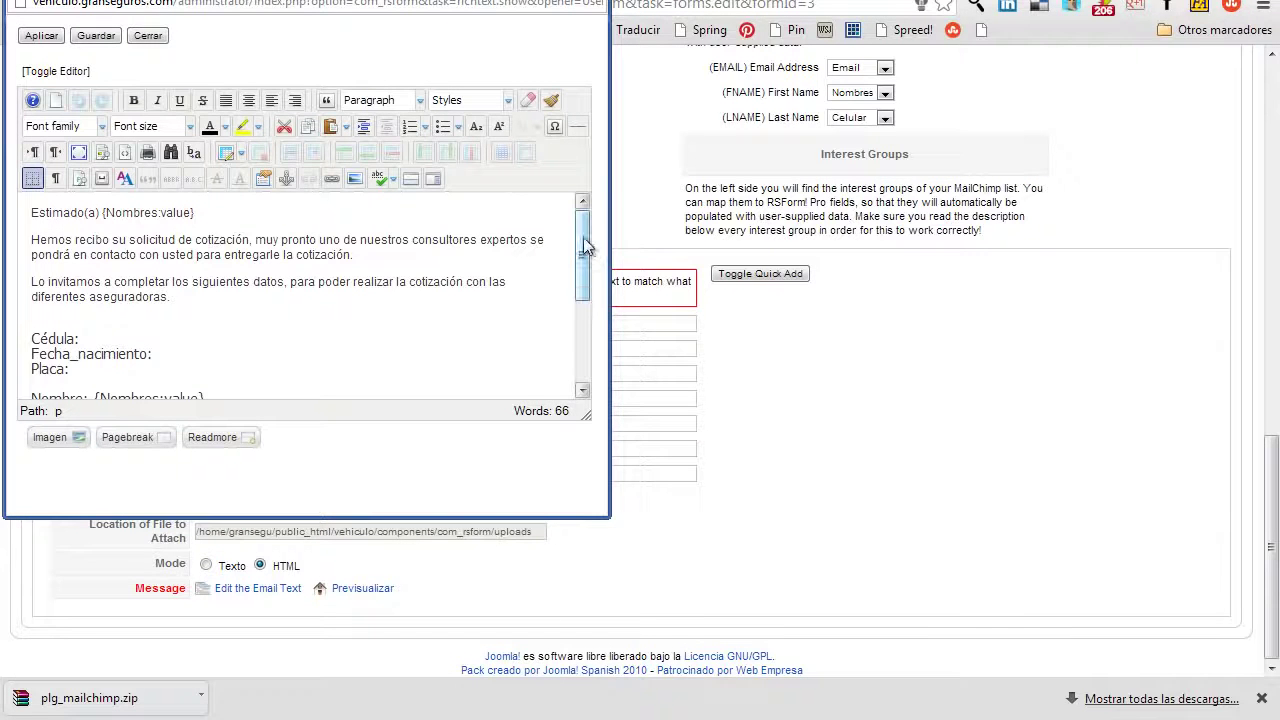
key(alt+F4)
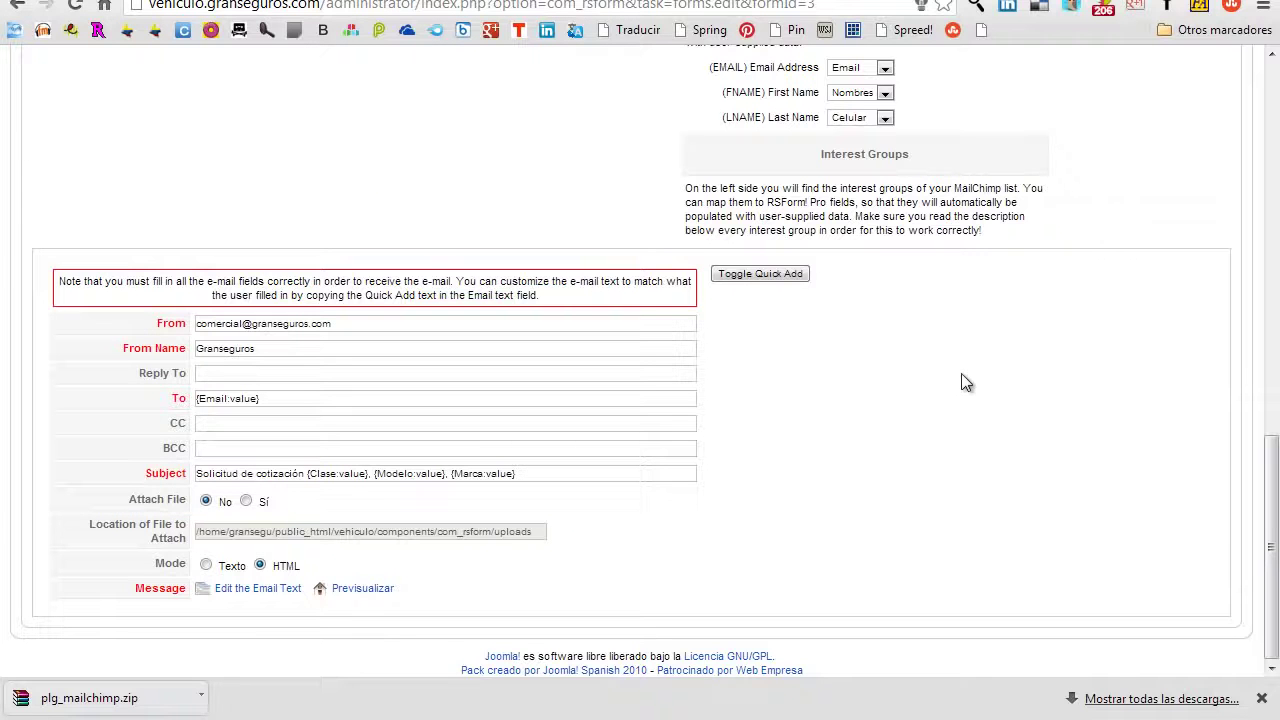
- Show the form's admin email settings, highlight the From value, and display the field placeholders available for Reply To
scroll(961, 382, up, 10)
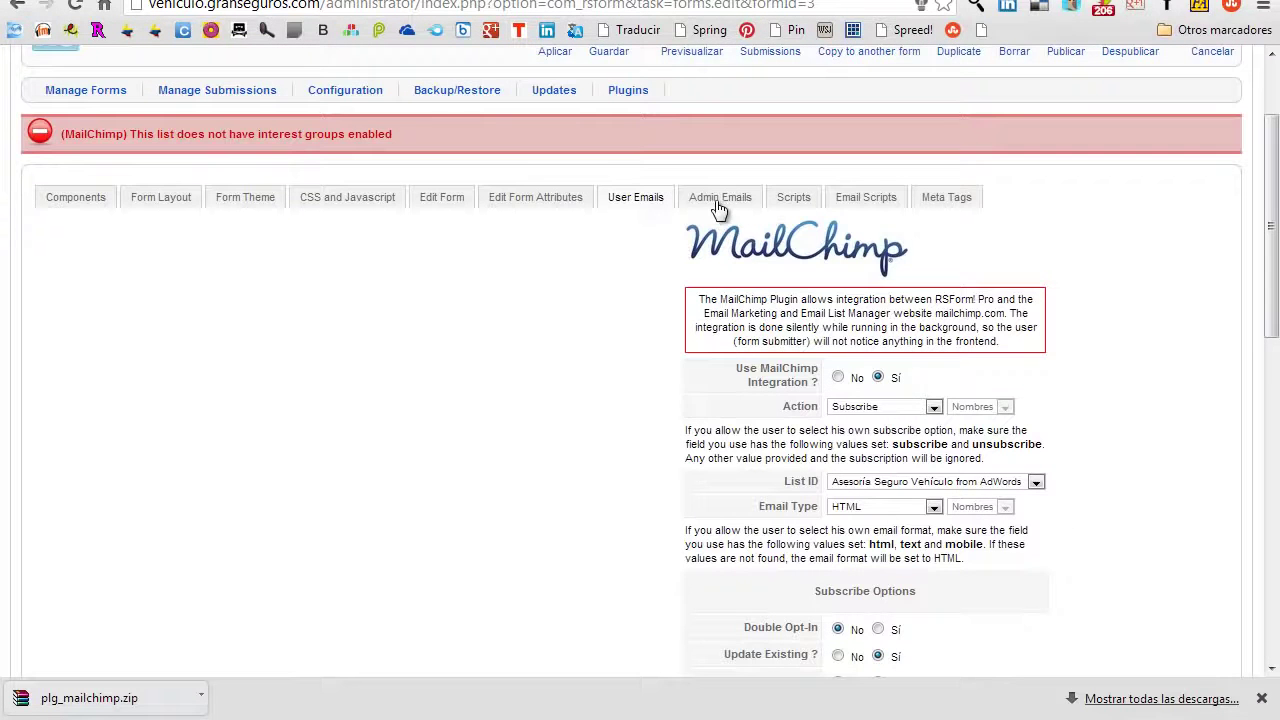
click(720, 200)
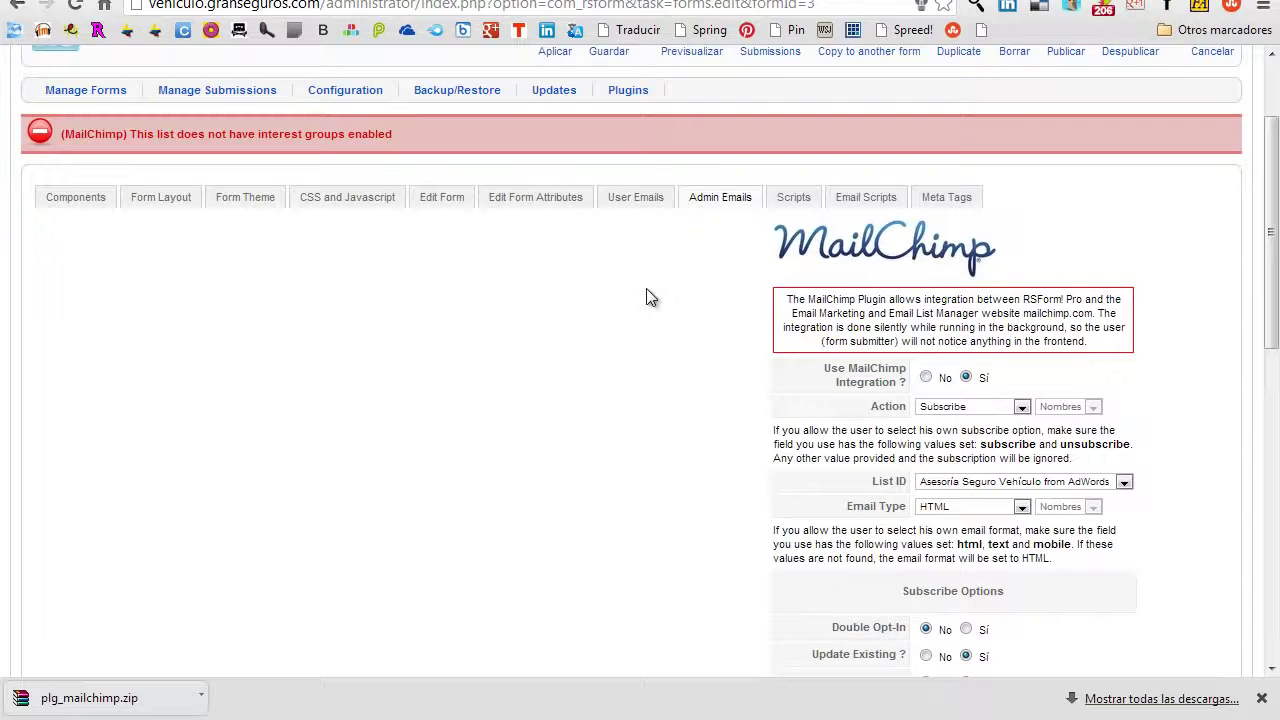
scroll(646, 297, down, 7)
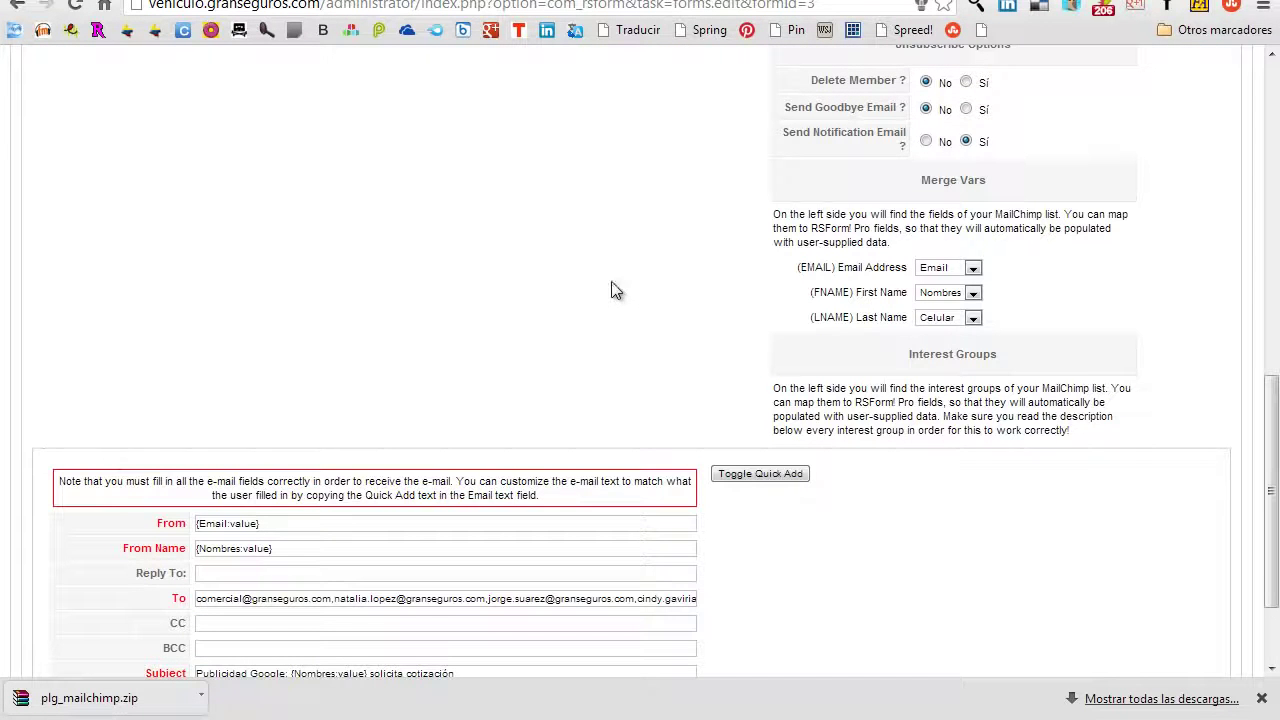
scroll(616, 214, down, 3)
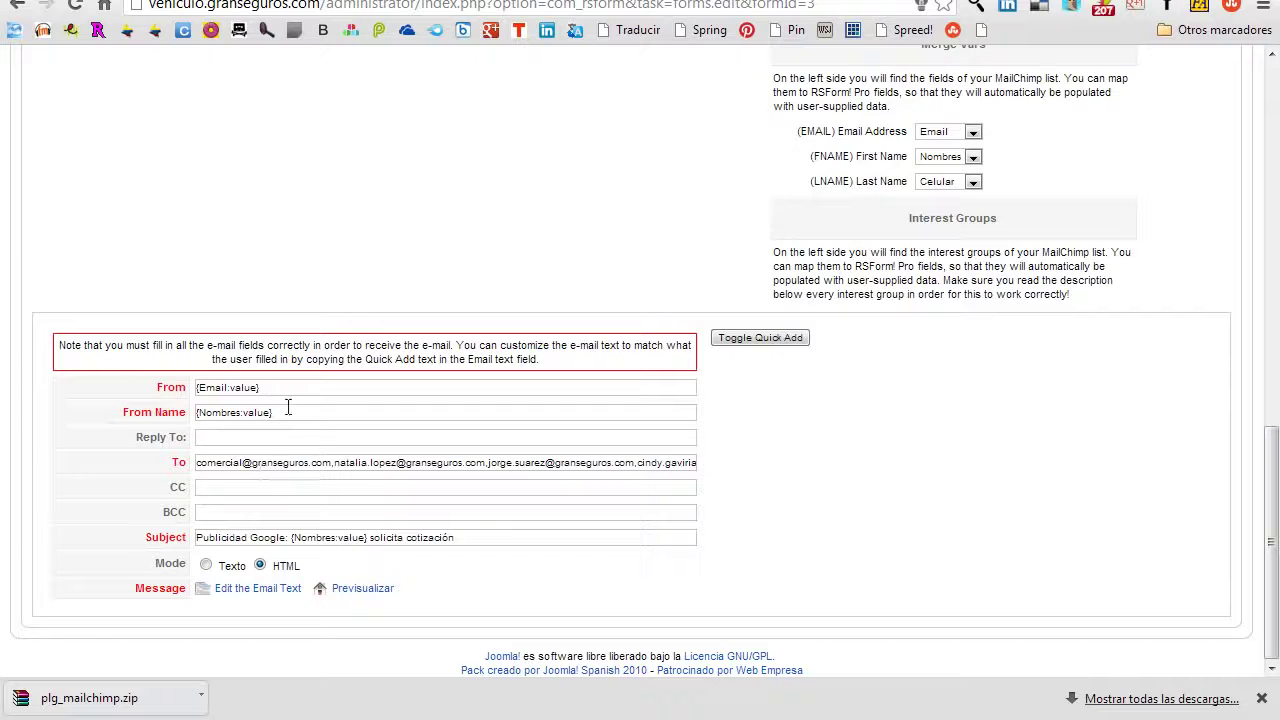
drag(279, 391, 185, 388)
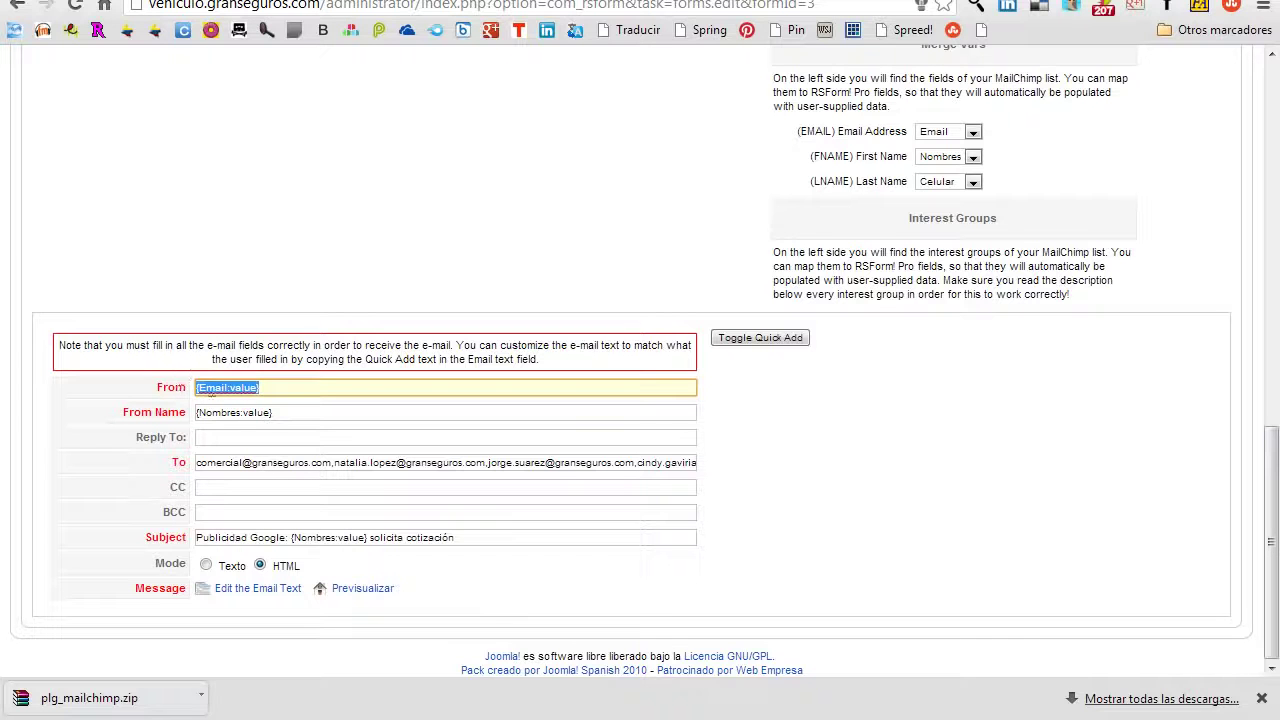
click(265, 437)
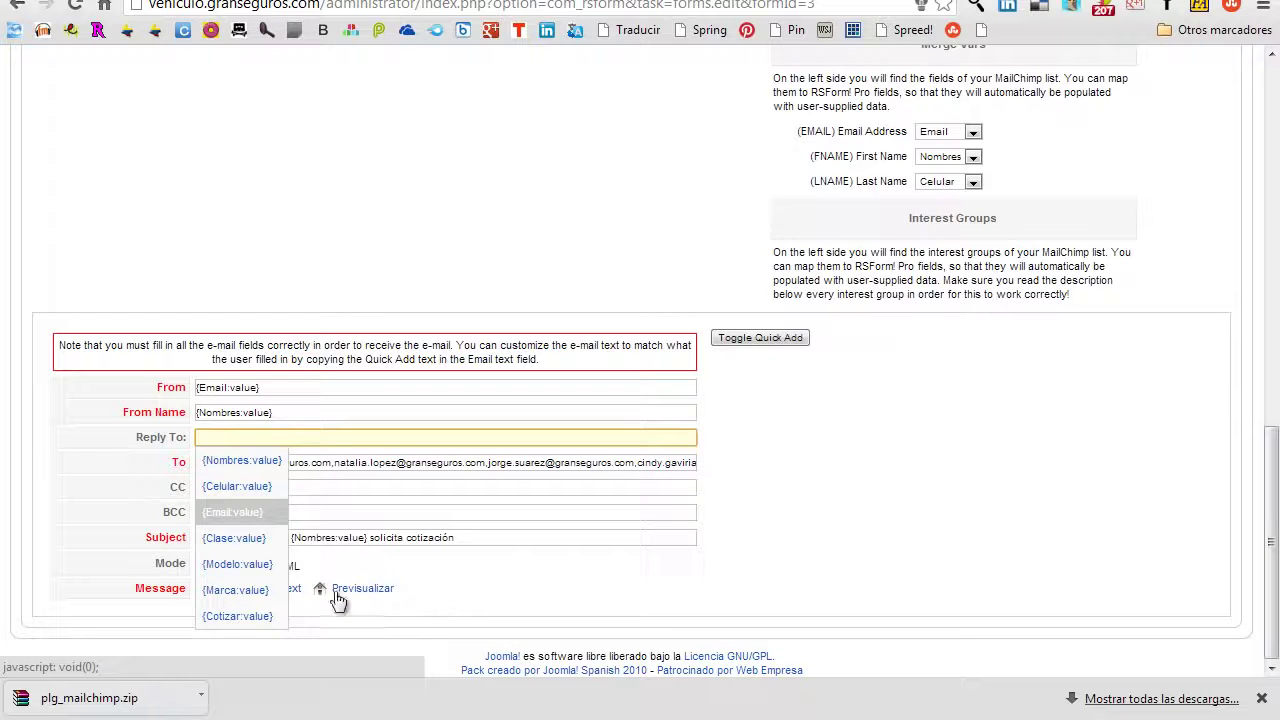
click(372, 630)
- Open the admin email's message text, highlight its field placeholder lines from Nombres to Modelo, and return to the form settings
click(268, 592)
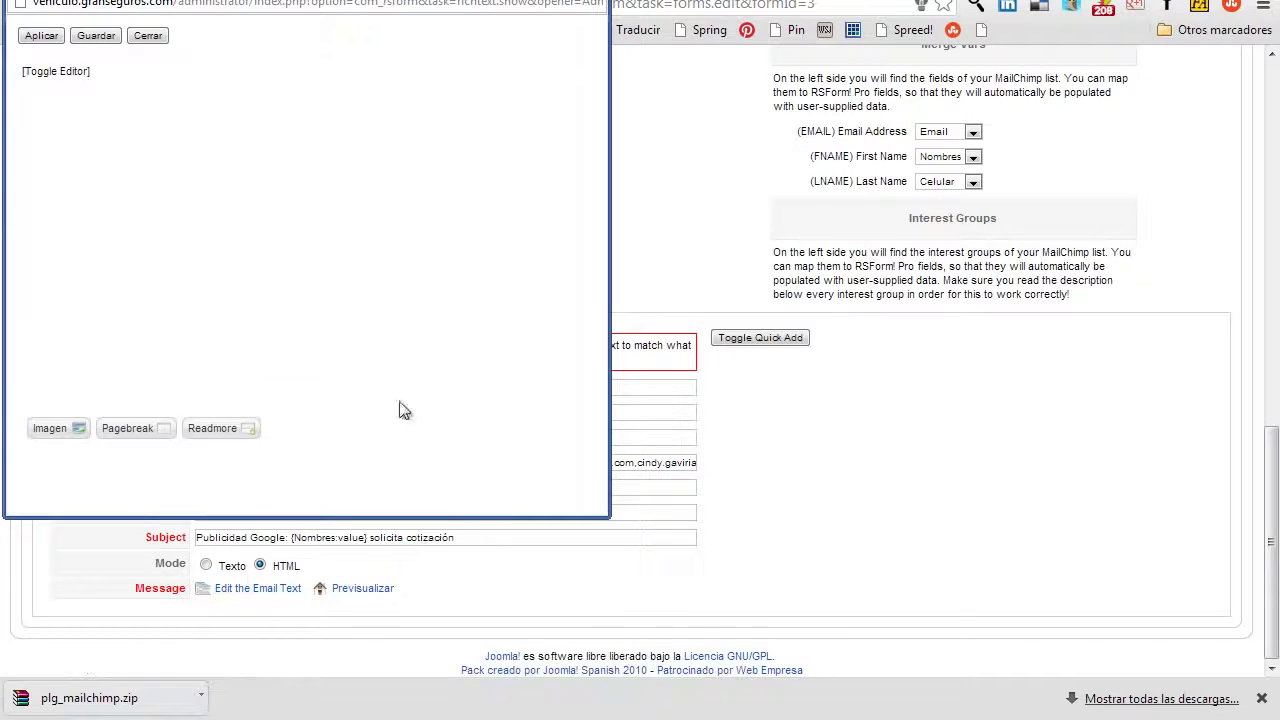
drag(580, 251, 580, 262)
drag(185, 317, 61, 237)
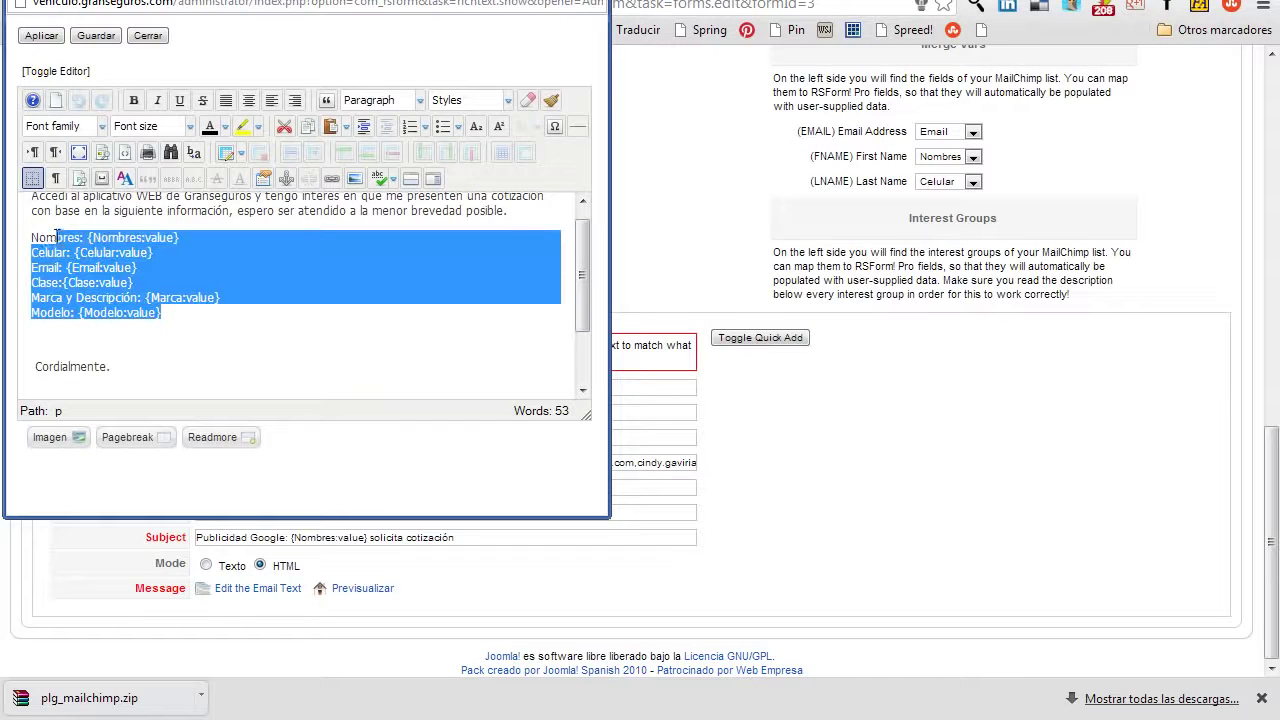
click(268, 344)
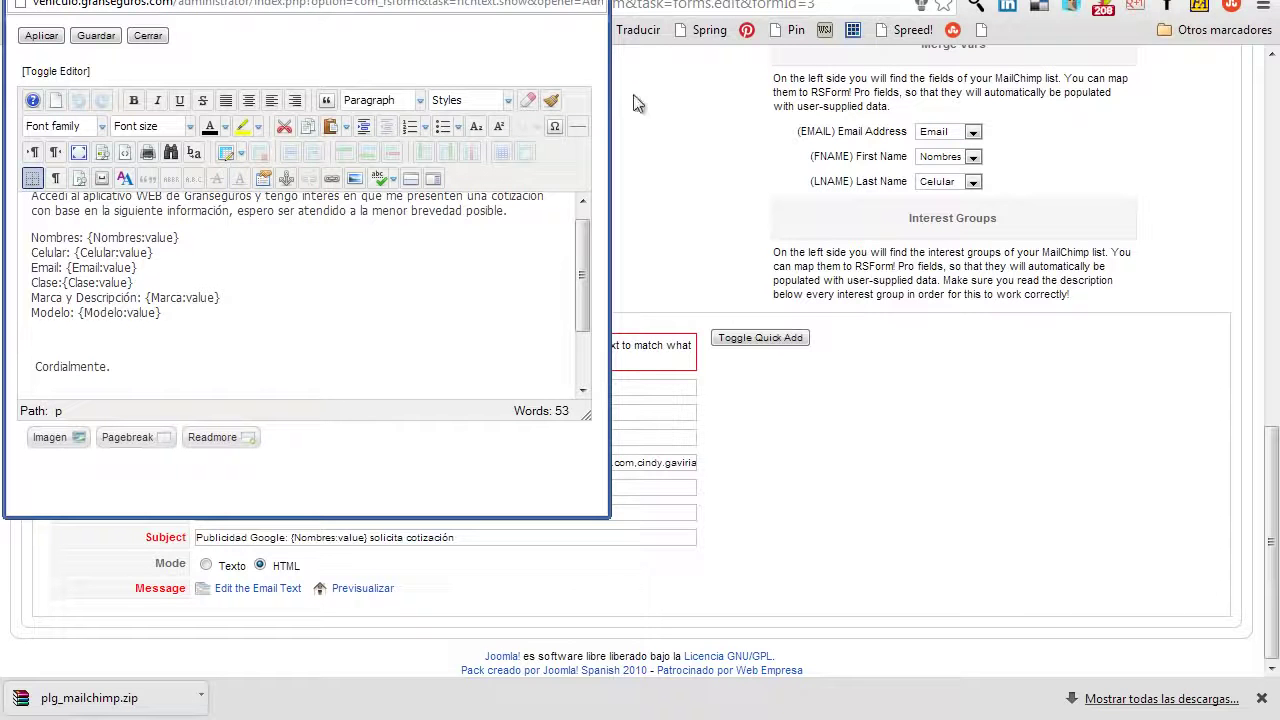
click(1000, 430)
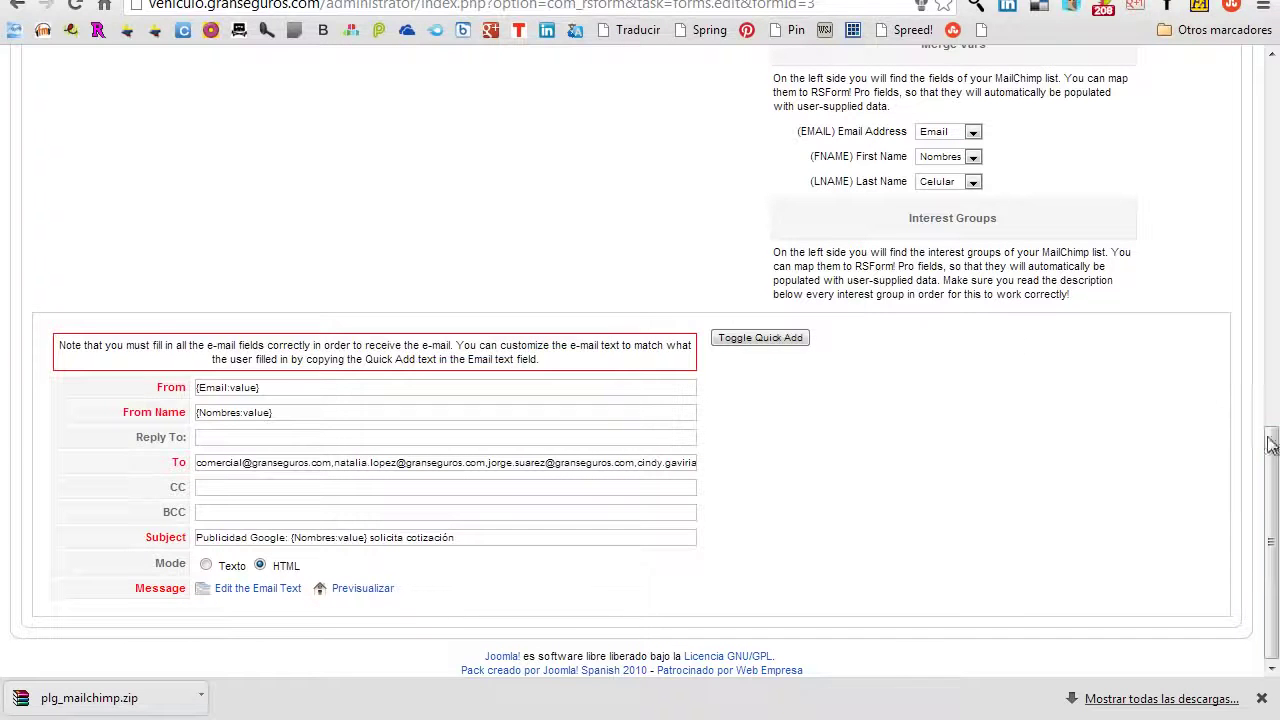
drag(1275, 458, 1276, 193)
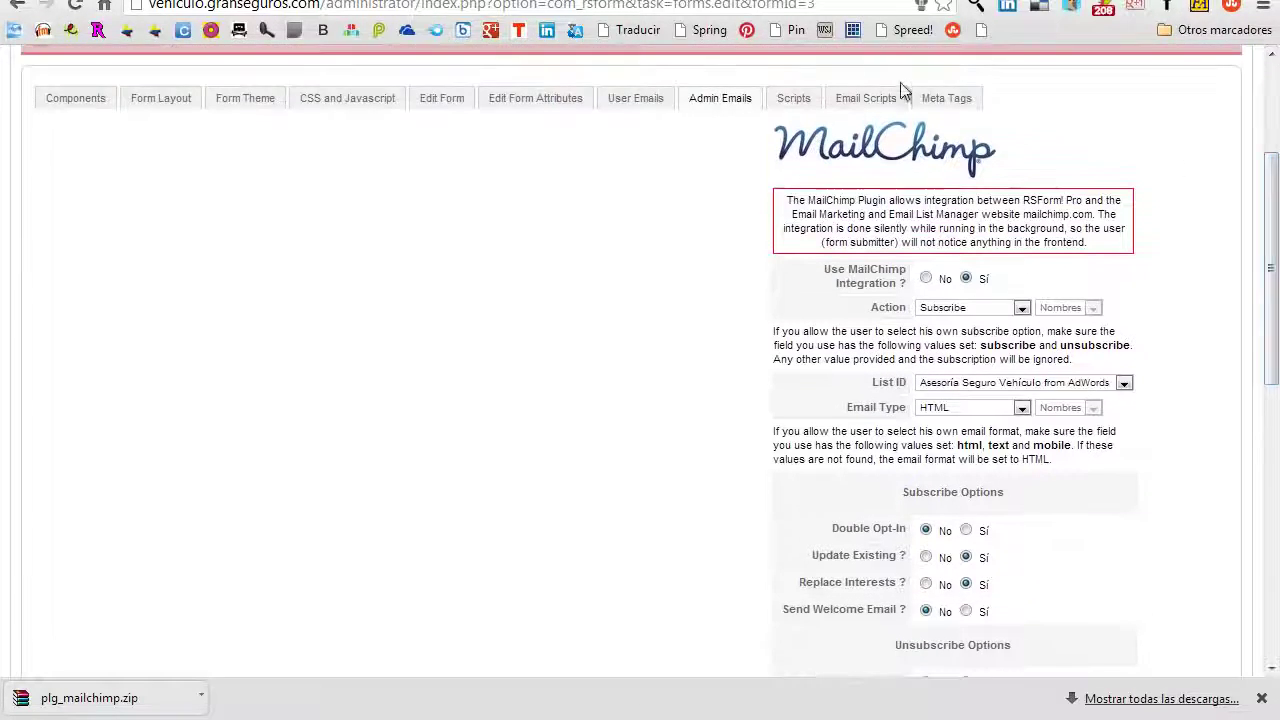